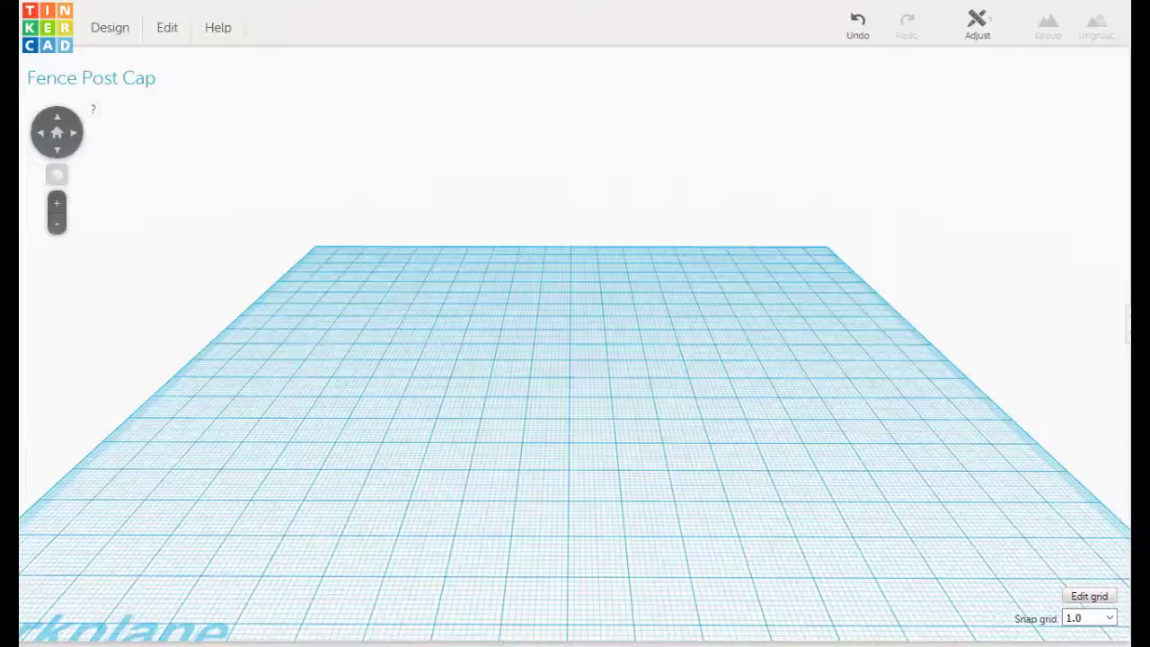
# Drop a box on the workplane and stretch it into a 56 × 56 mm square block.
pyautogui.moveTo(1095, 266); pyautogui.dragTo(584, 390)
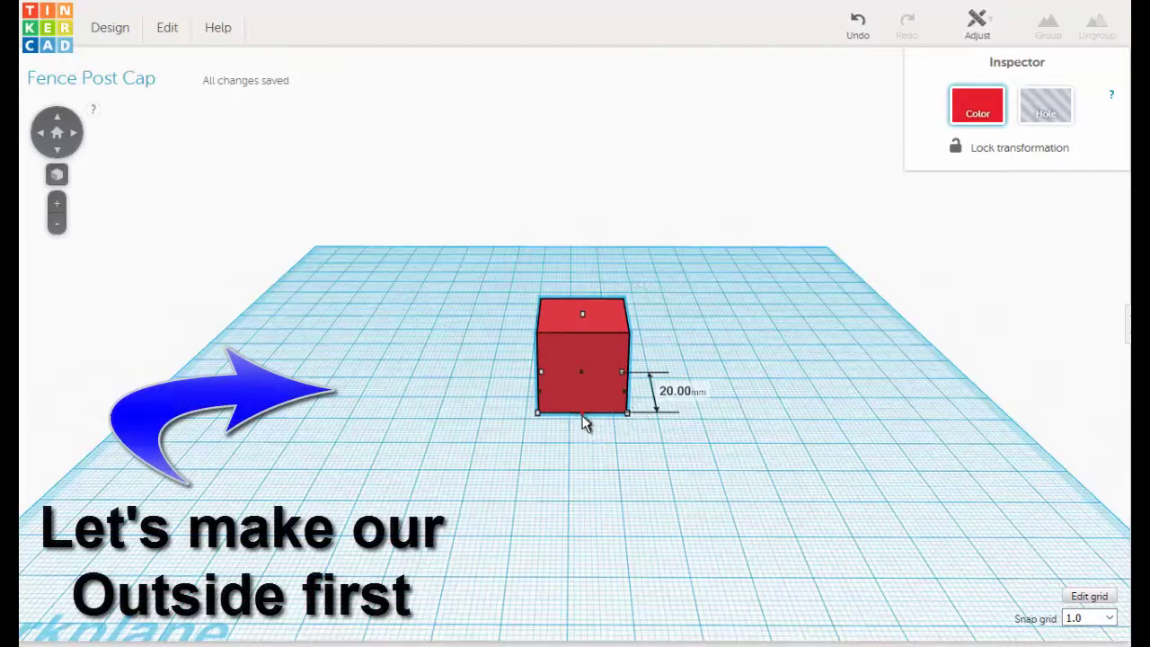
pyautogui.moveTo(582, 419); pyautogui.dragTo(578, 520)
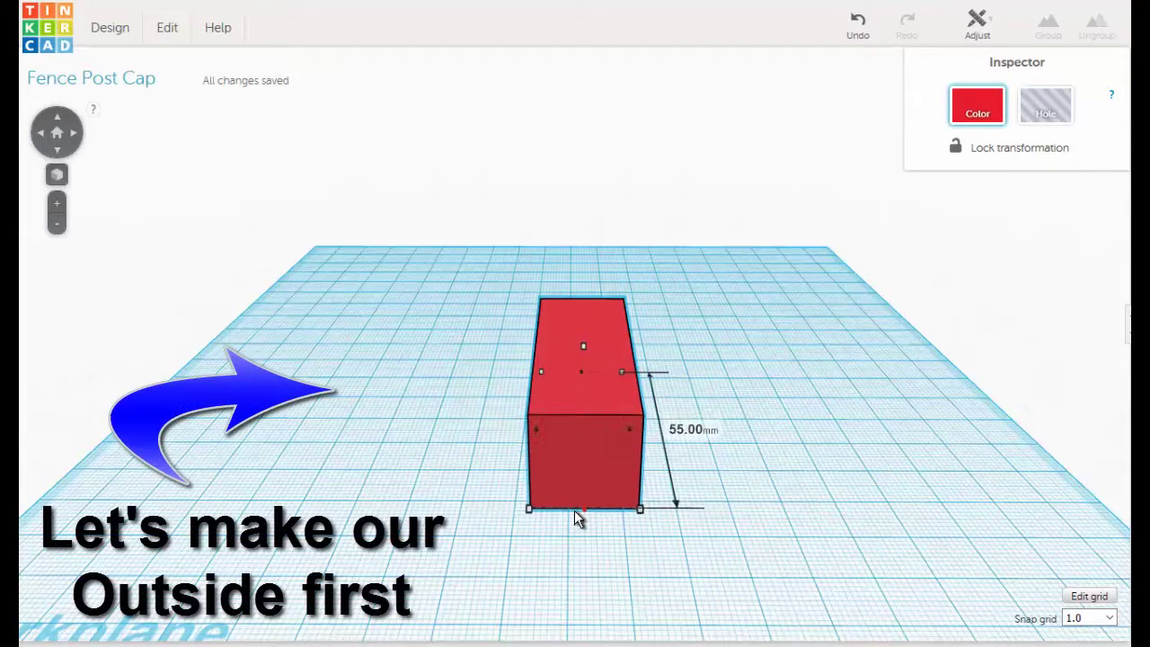
pyautogui.moveTo(575, 513); pyautogui.dragTo(575, 515)
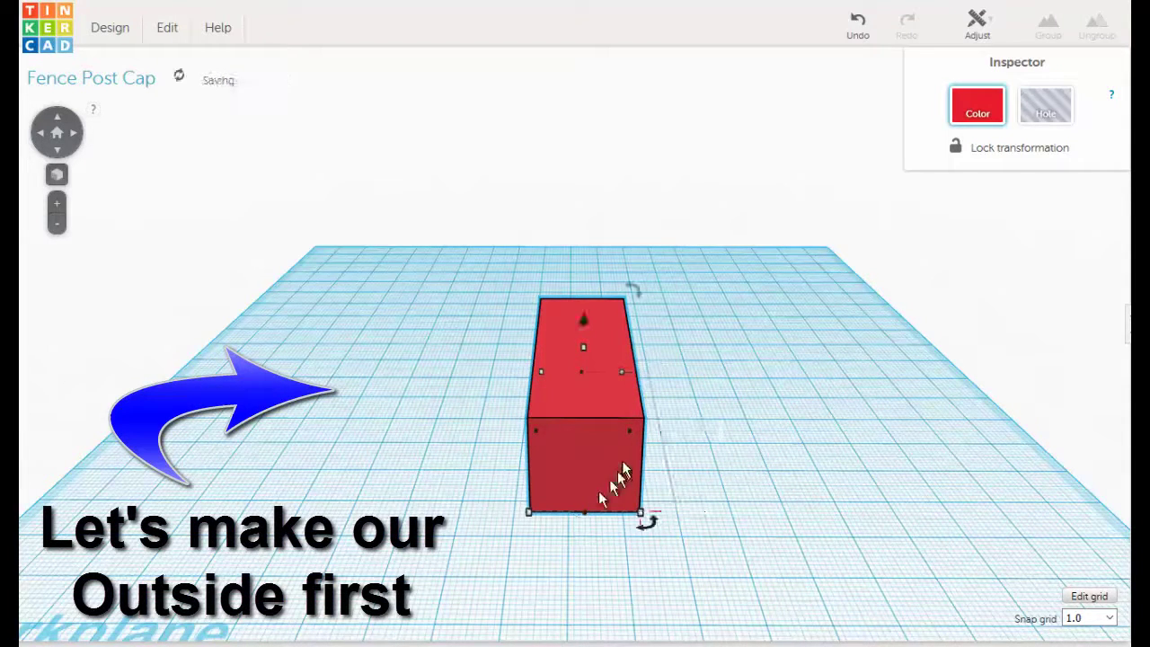
pyautogui.moveTo(629, 431)
pyautogui.mouseDown()
pyautogui.moveTo(745, 441)
pyautogui.moveTo(794, 419)
pyautogui.mouseUp()
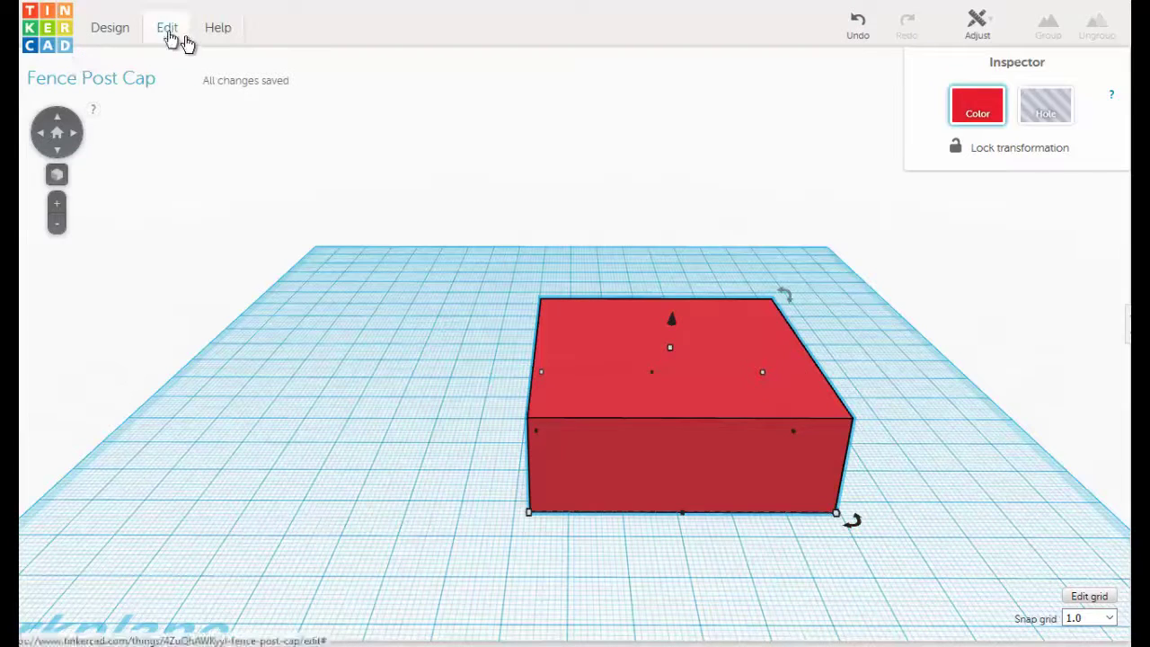
# Duplicate the block, shrink the copy to 50 × 50 mm as a hole, and select both boxes.
pyautogui.click(193, 104)
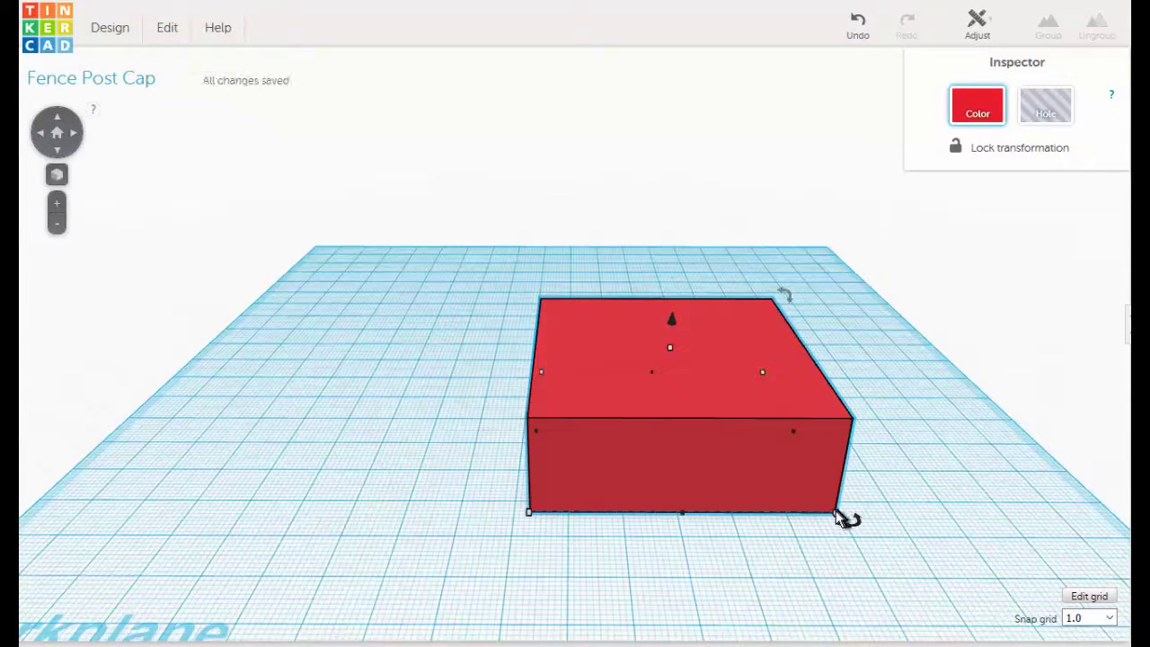
pyautogui.moveTo(835, 514); pyautogui.dragTo(794, 492)
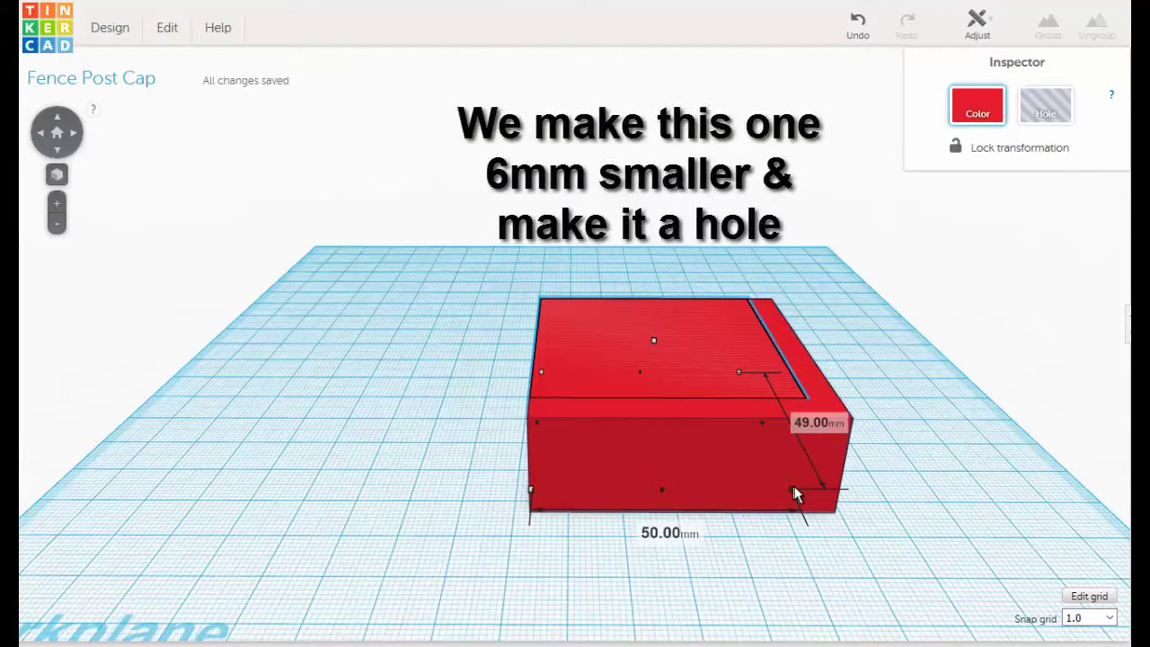
pyautogui.moveTo(795, 486); pyautogui.dragTo(795, 493)
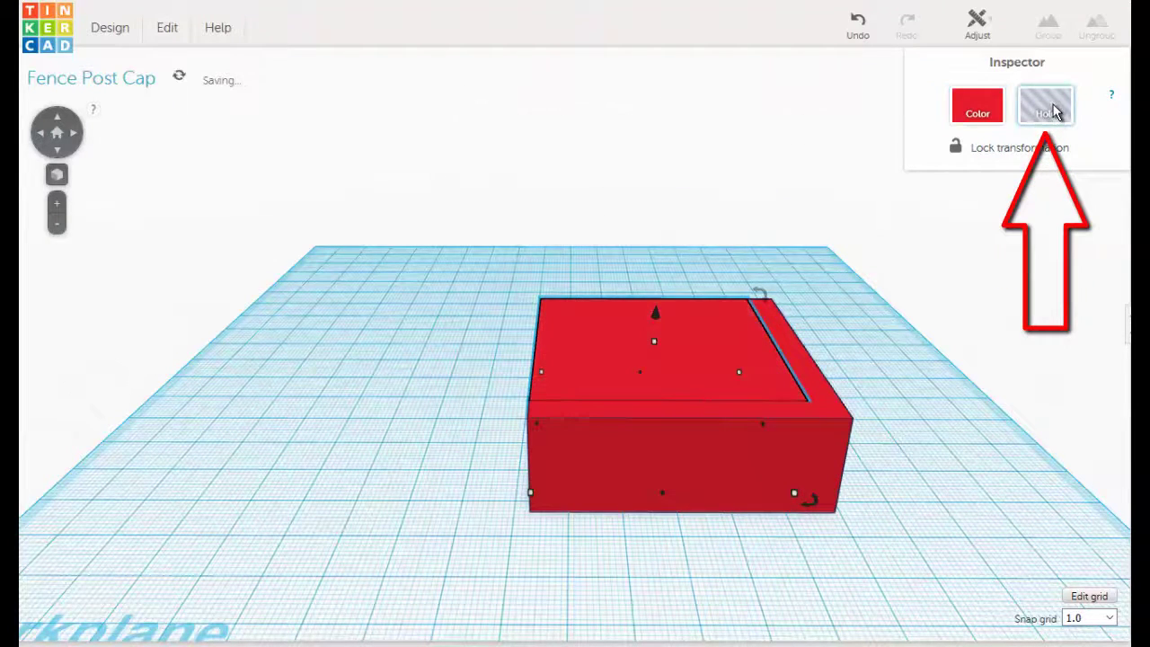
pyautogui.moveTo(441, 192); pyautogui.dragTo(644, 350)
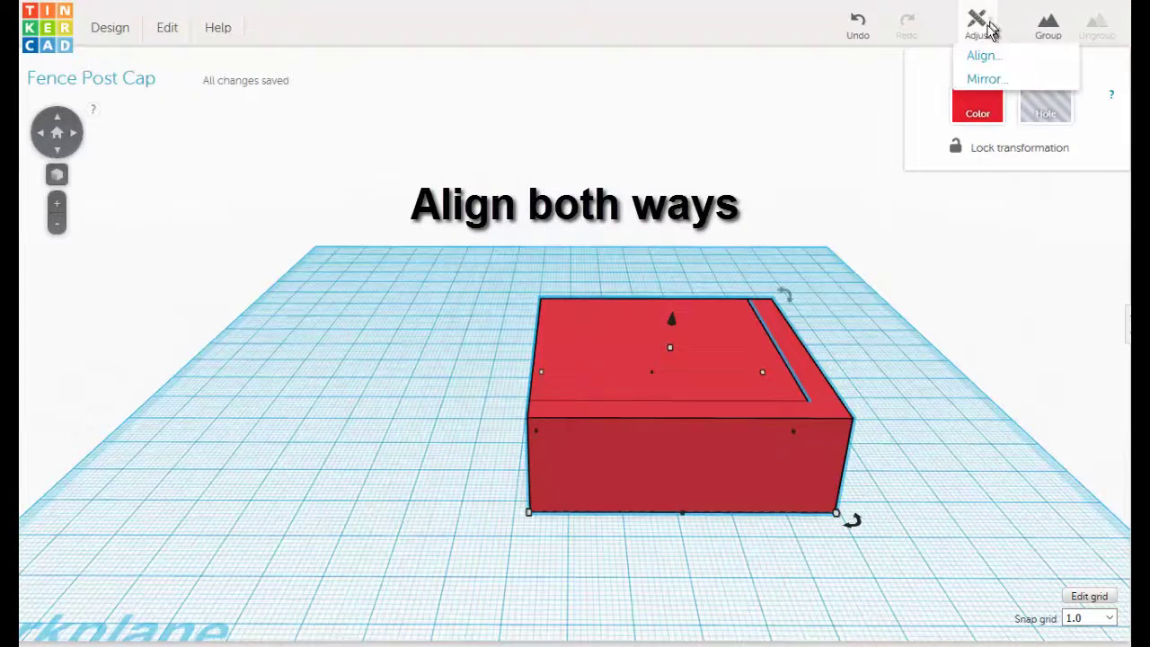
# Center the 50 mm hole box inside the 56 mm block on both axes, then select the hole.
pyautogui.click(982, 58)
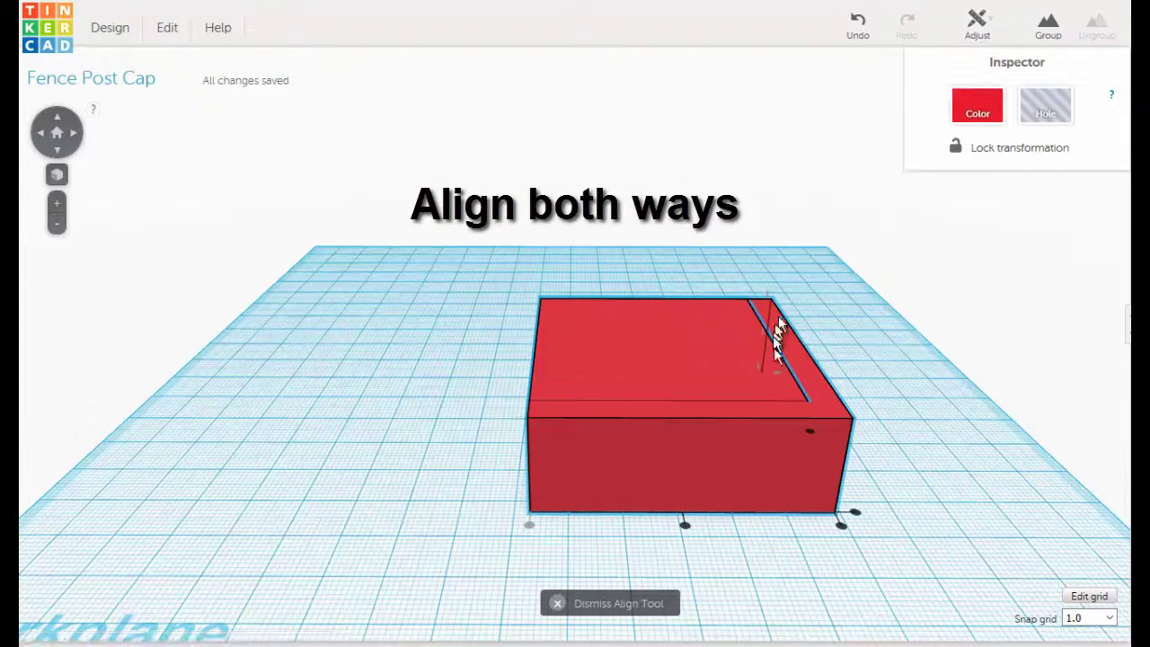
pyautogui.click(808, 432)
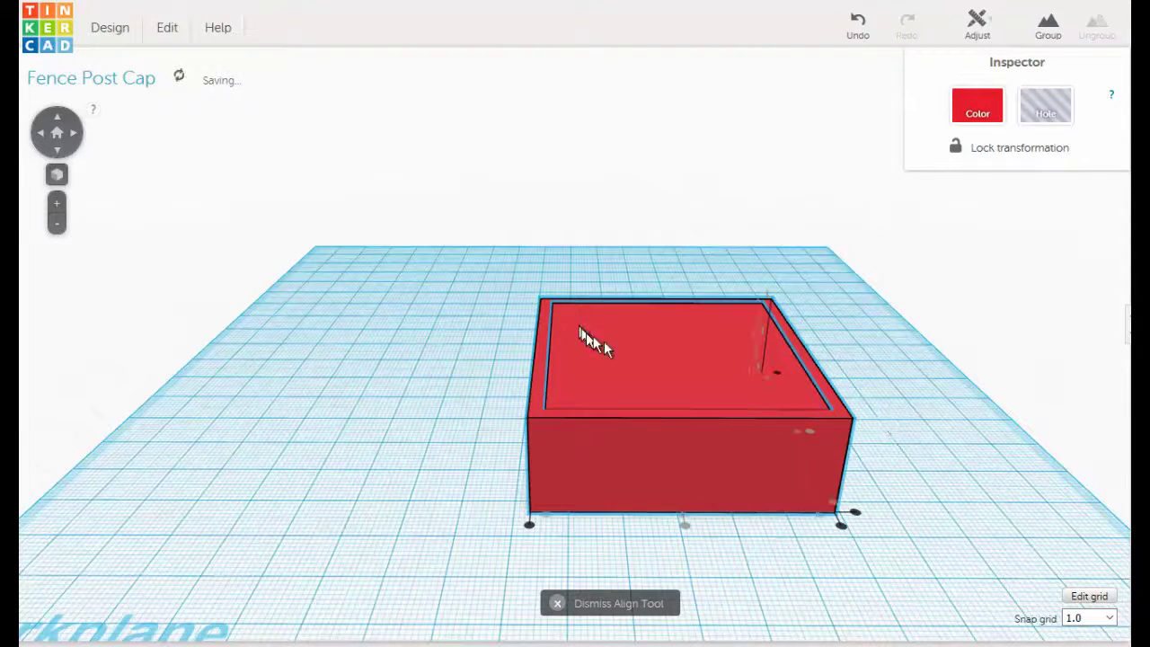
pyautogui.click(508, 375)
pyautogui.click(597, 364)
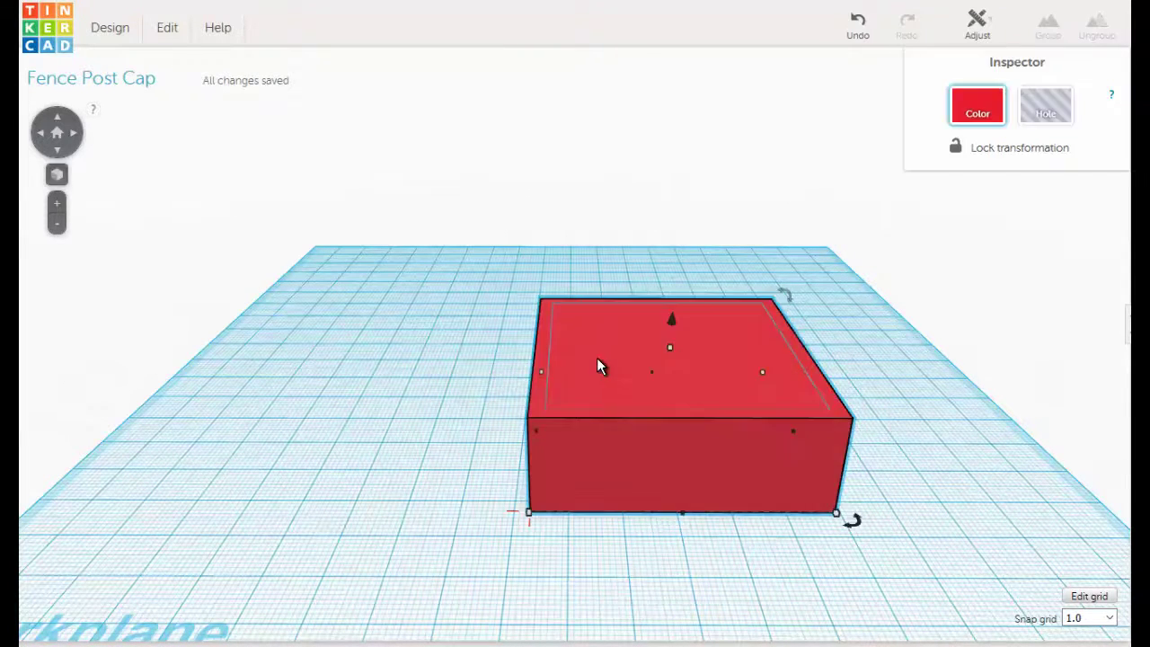
pyautogui.click(567, 326)
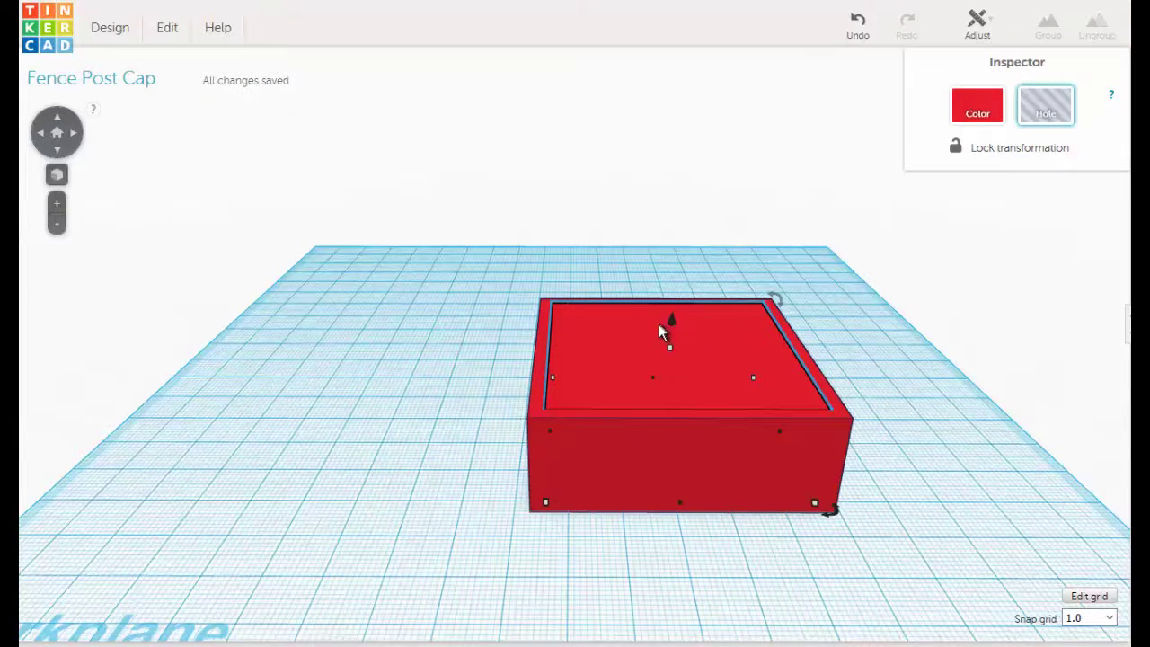
# Raise the hole 3 mm, group it with the block into a hollow cap, and flip it 180°.
pyautogui.moveTo(676, 320); pyautogui.dragTo(677, 309)
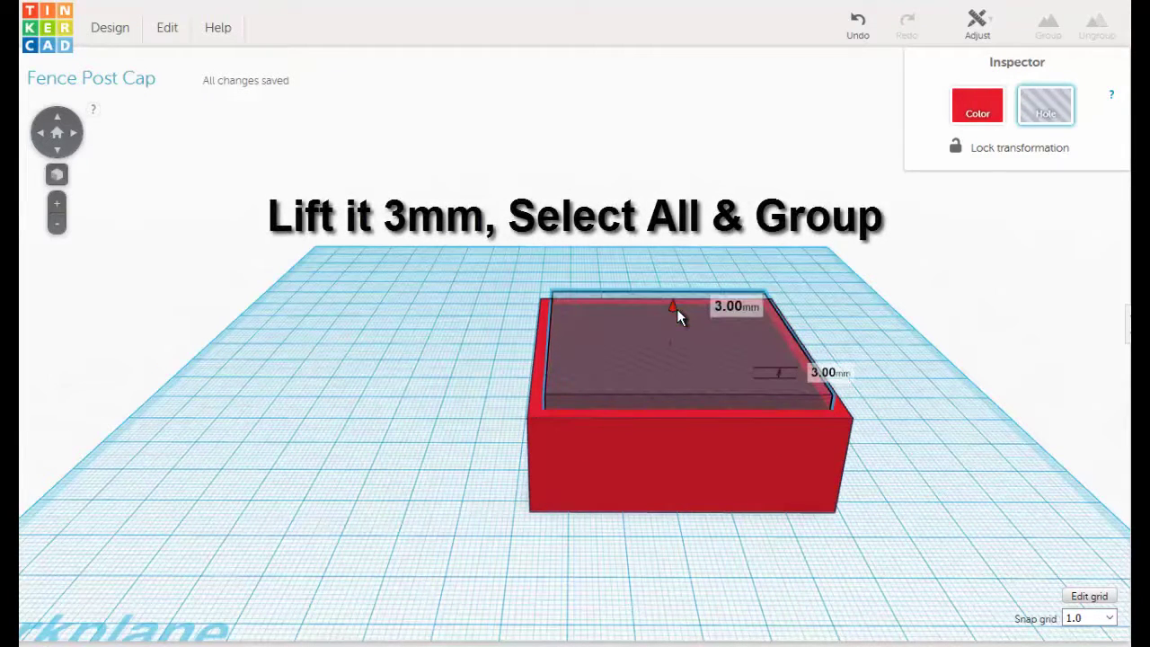
pyautogui.moveTo(667, 252); pyautogui.dragTo(743, 349)
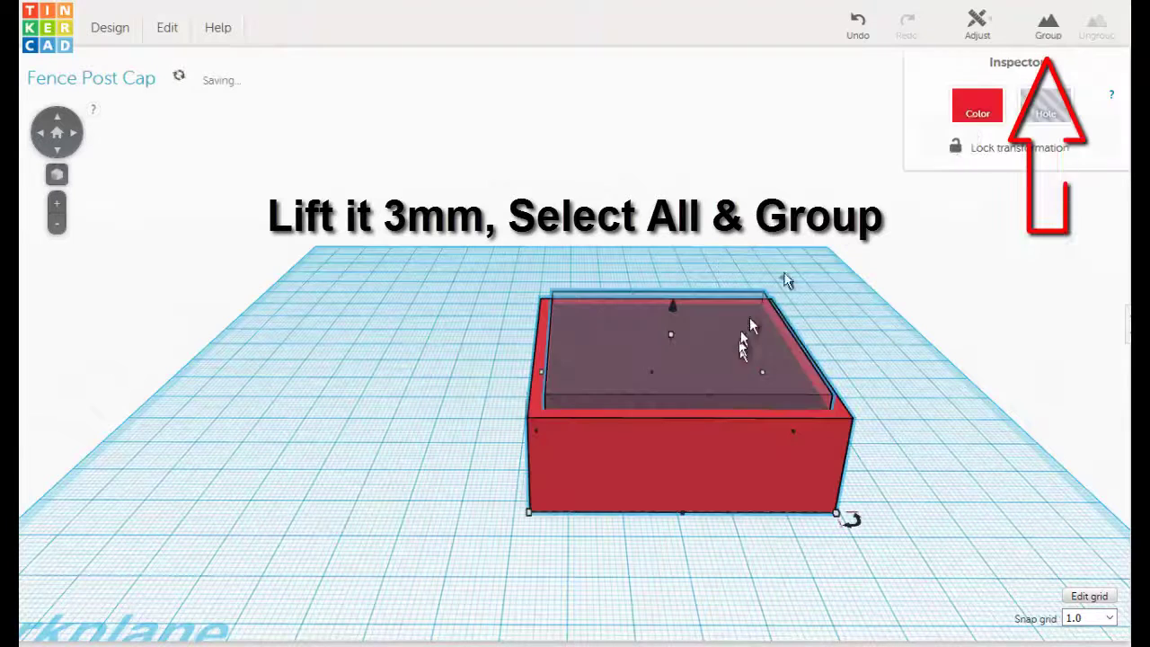
pyautogui.click(1044, 32)
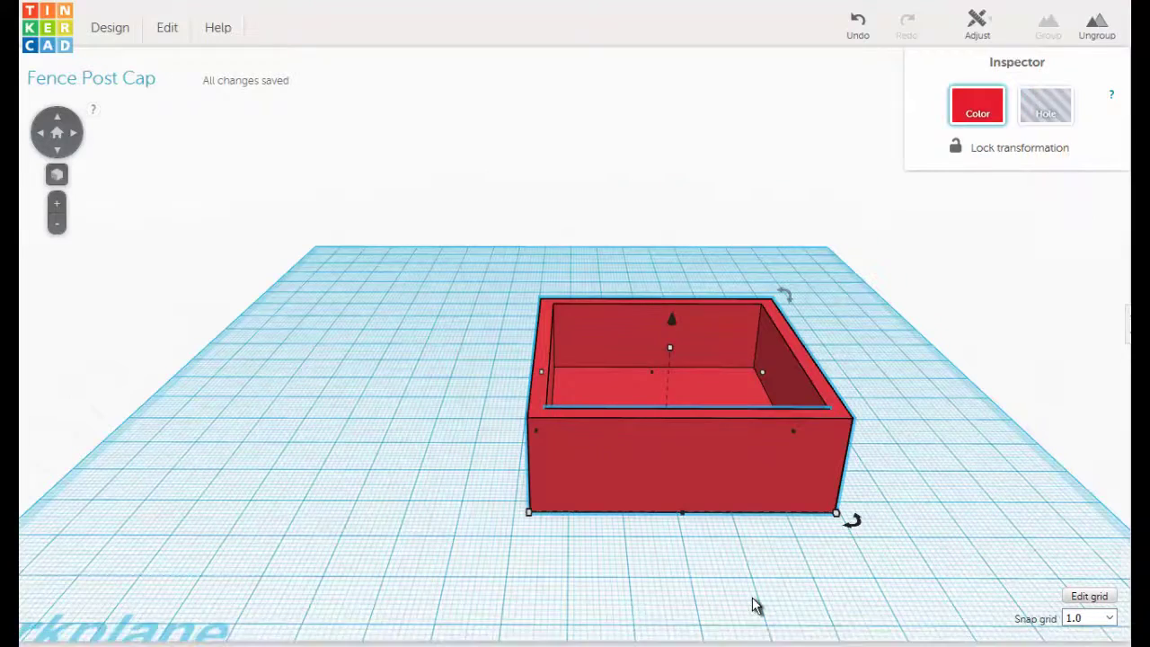
pyautogui.moveTo(752, 608); pyautogui.dragTo(637, 467, button='right')
pyautogui.moveTo(404, 270); pyautogui.dragTo(624, 337)
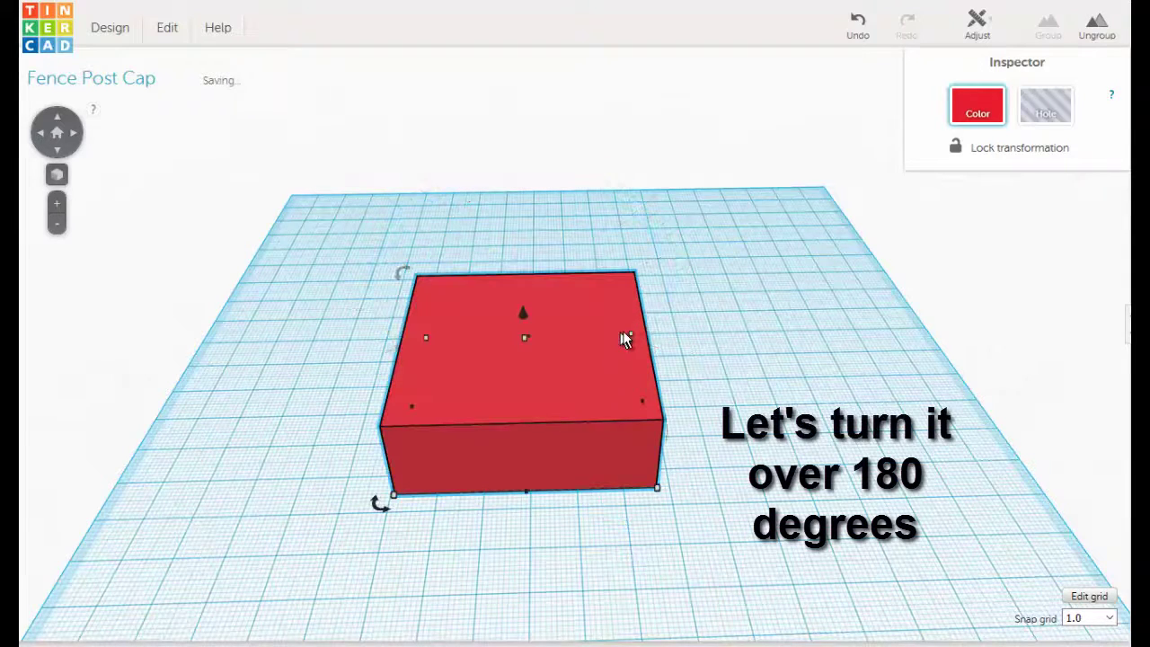
# Add a new box beside the cap, size it to about 51 × 11 mm, and tilt it onto its edge.
pyautogui.click(760, 347)
pyautogui.moveTo(875, 404); pyautogui.dragTo(774, 426)
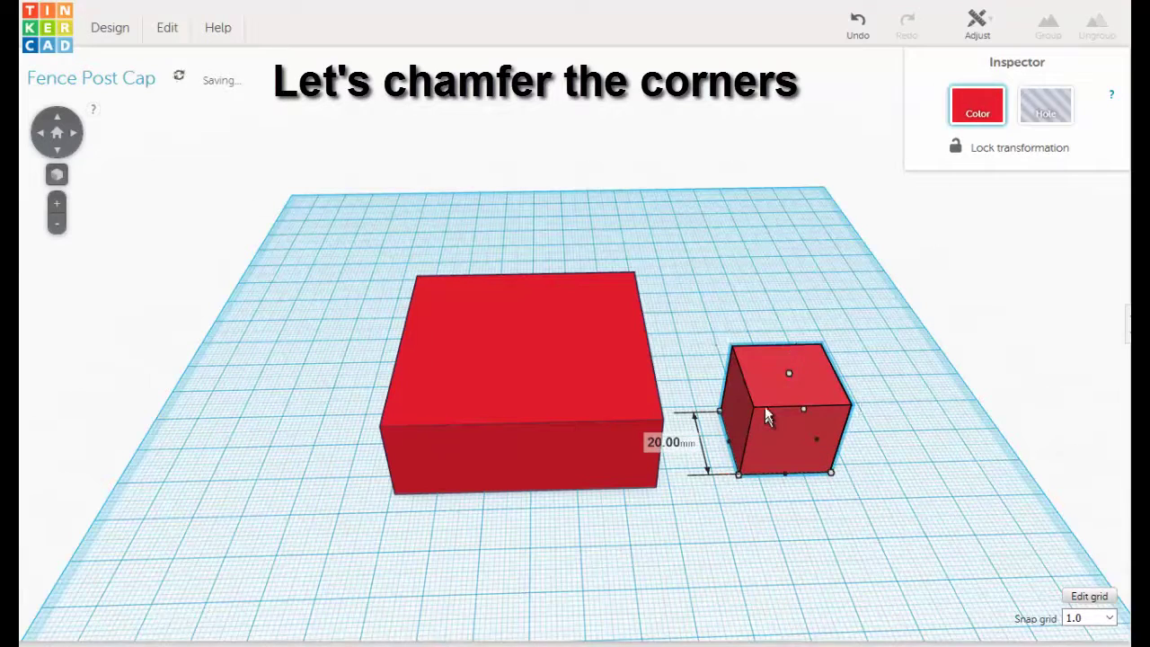
pyautogui.moveTo(789, 373); pyautogui.dragTo(749, 308)
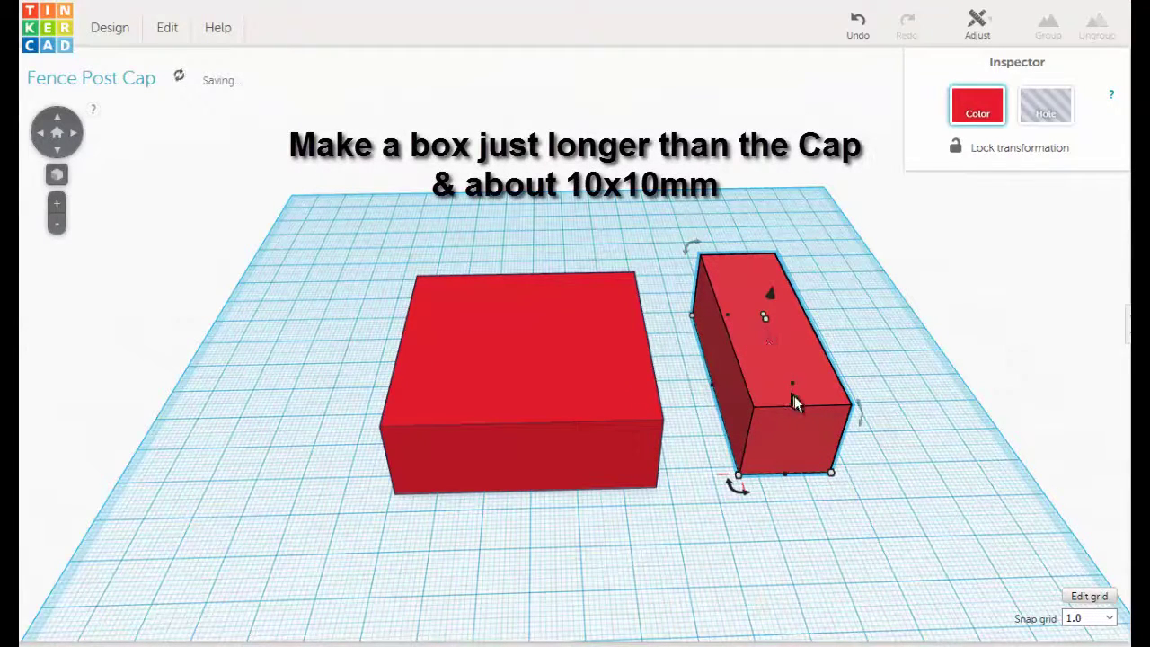
pyautogui.moveTo(791, 385); pyautogui.dragTo(746, 397)
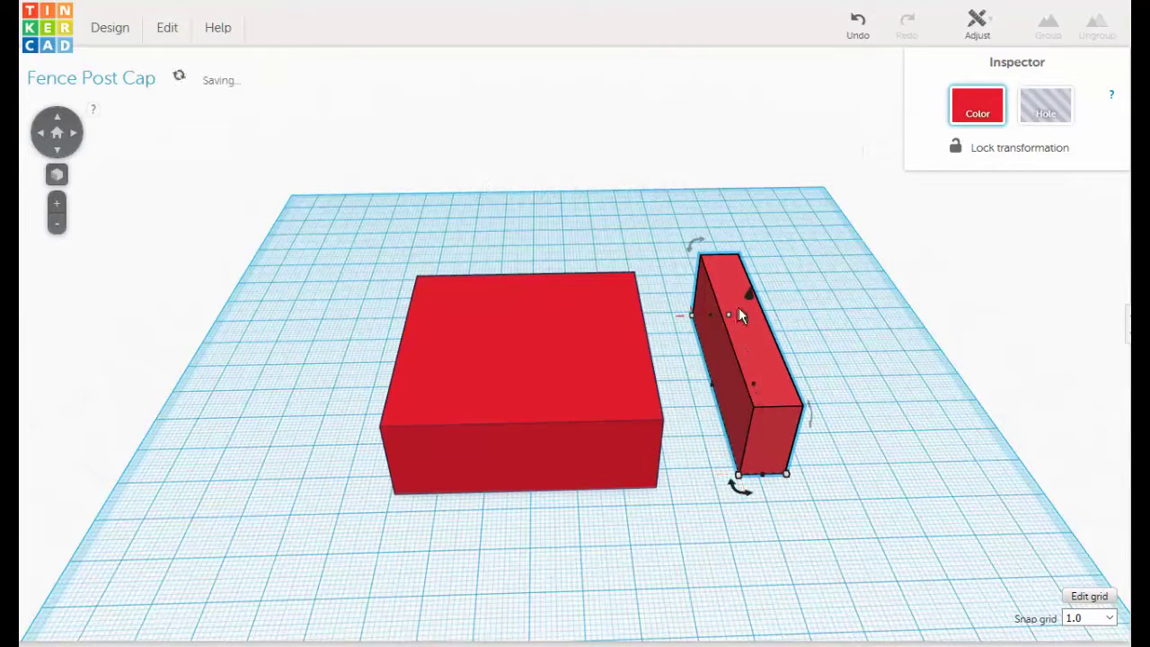
pyautogui.moveTo(744, 317); pyautogui.dragTo(741, 351)
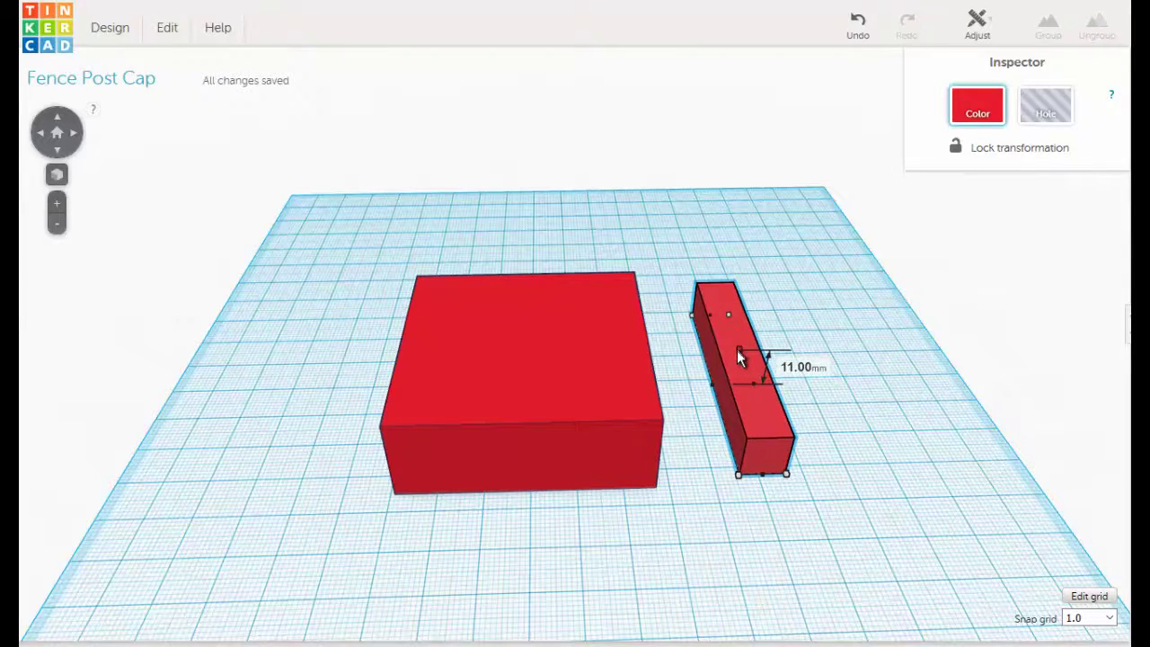
pyautogui.moveTo(742, 350); pyautogui.dragTo(805, 265, button='right')
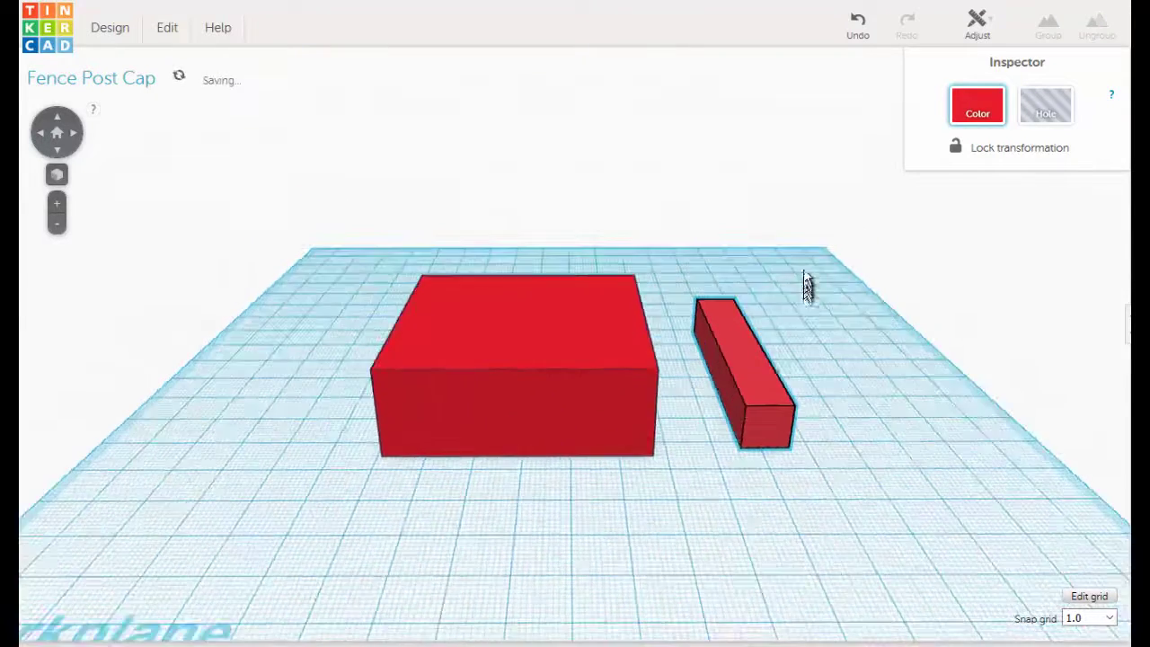
pyautogui.moveTo(685, 304)
pyautogui.mouseDown()
pyautogui.moveTo(676, 329)
pyautogui.moveTo(695, 334)
pyautogui.moveTo(735, 296)
pyautogui.moveTo(745, 218)
pyautogui.mouseUp()
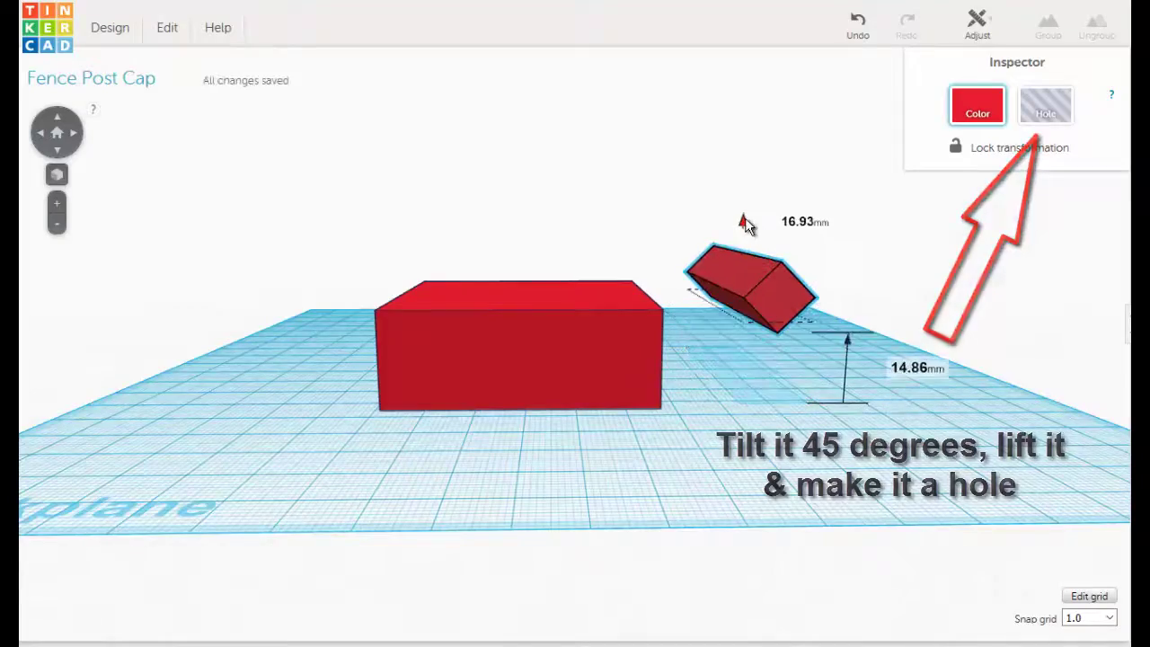
# Make the tilted bar a hole and position it across the cap's right top edge.
pyautogui.click(1049, 110)
pyautogui.moveTo(984, 184); pyautogui.dragTo(659, 463, button='right')
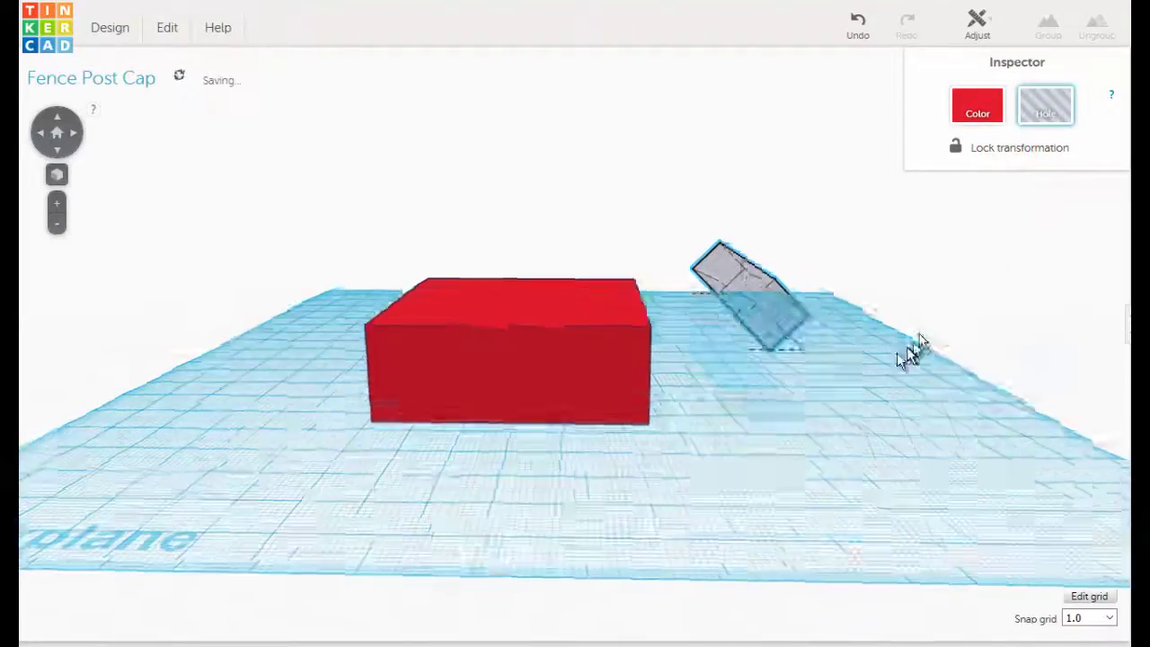
pyautogui.moveTo(660, 461); pyautogui.dragTo(594, 384)
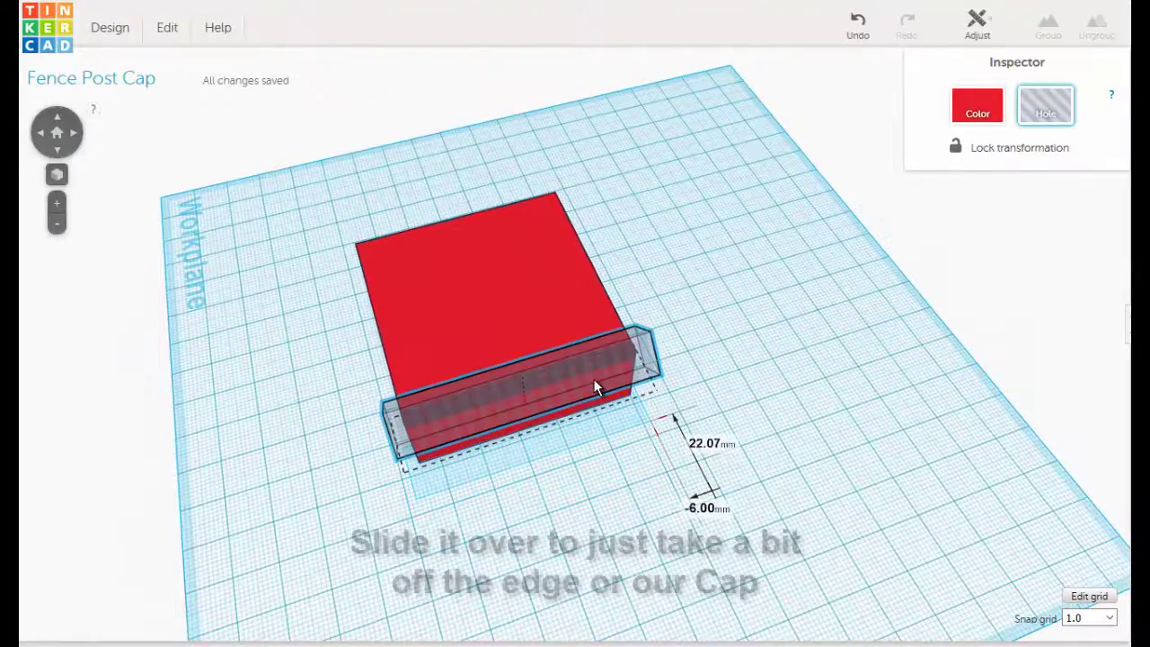
pyautogui.moveTo(595, 379)
pyautogui.mouseDown(button='right')
pyautogui.moveTo(636, 285)
pyautogui.moveTo(604, 288)
pyautogui.mouseUp(button='right')
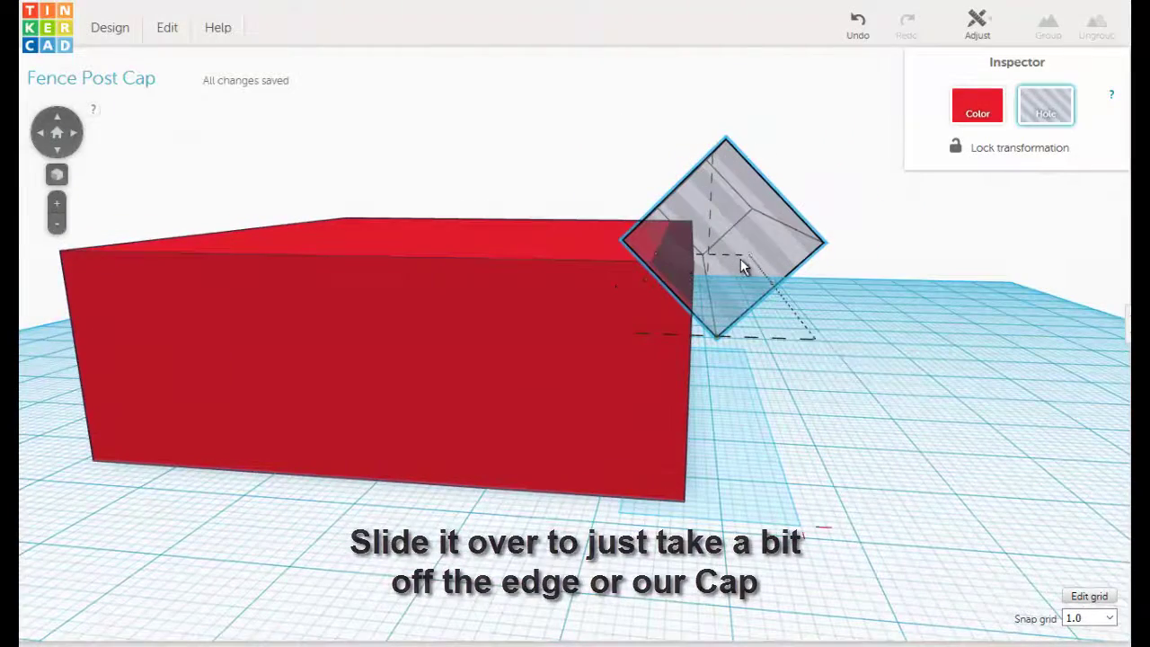
pyautogui.moveTo(740, 260); pyautogui.dragTo(749, 259)
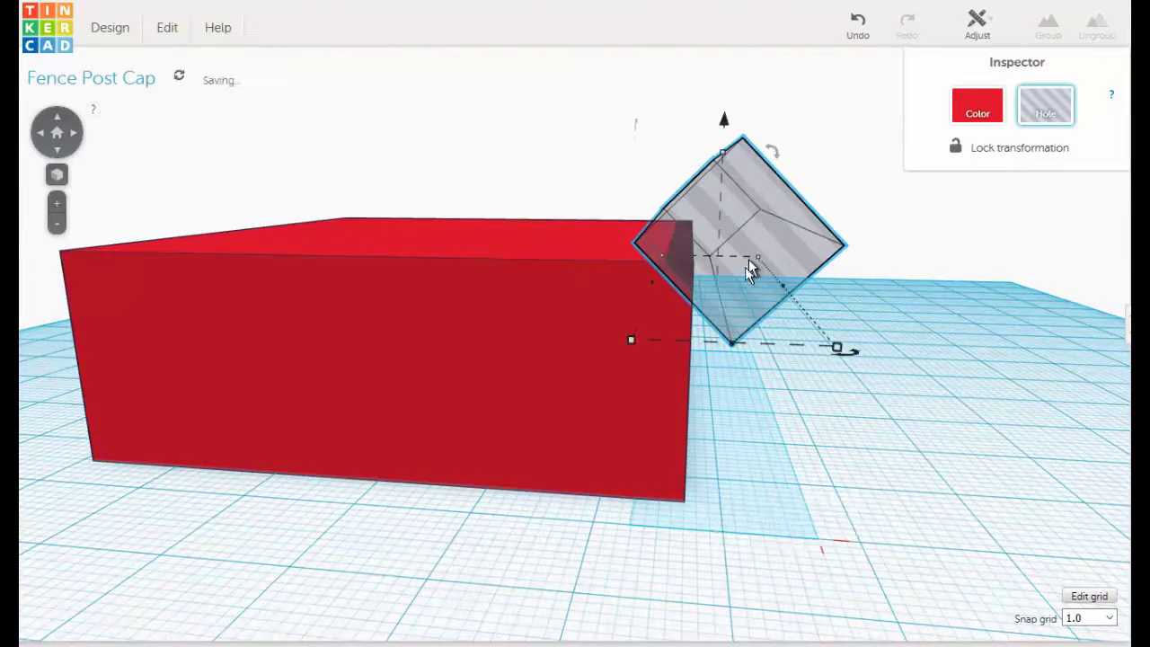
pyautogui.moveTo(748, 259)
pyautogui.mouseDown(button='right')
pyautogui.moveTo(738, 299)
pyautogui.moveTo(746, 332)
pyautogui.mouseUp(button='right')
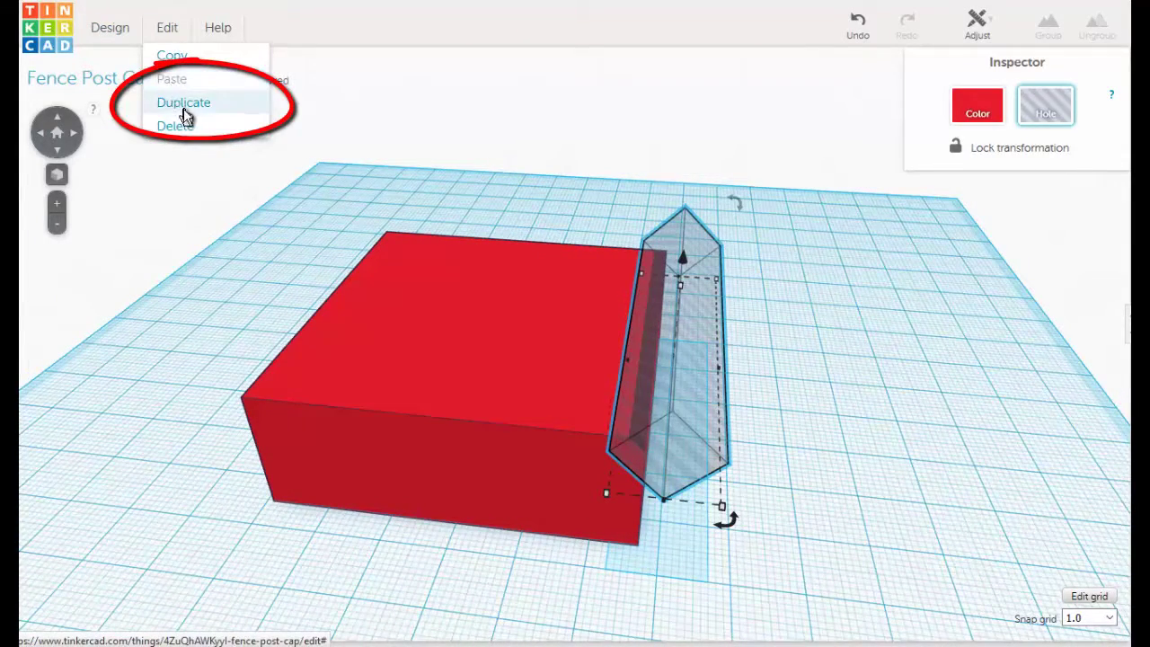
# Duplicate the chamfer hole, place the copy along the cap's left top edge, and select both holes.
pyautogui.click(183, 108)
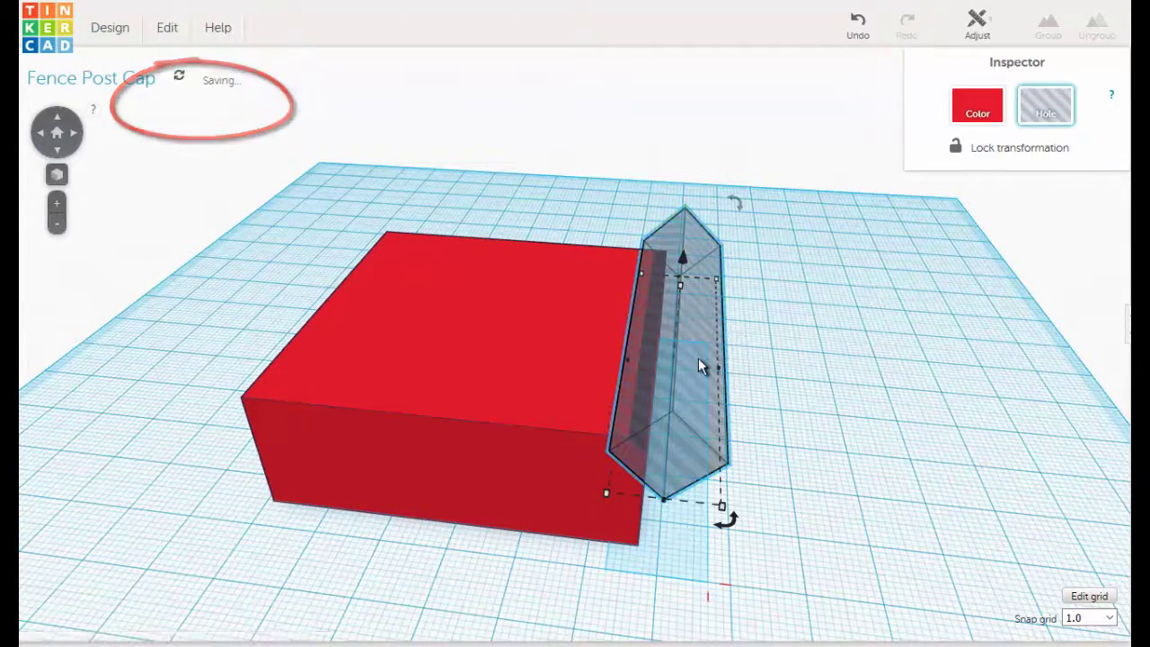
pyautogui.moveTo(683, 364)
pyautogui.mouseDown()
pyautogui.moveTo(289, 296)
pyautogui.moveTo(280, 316)
pyautogui.mouseUp()
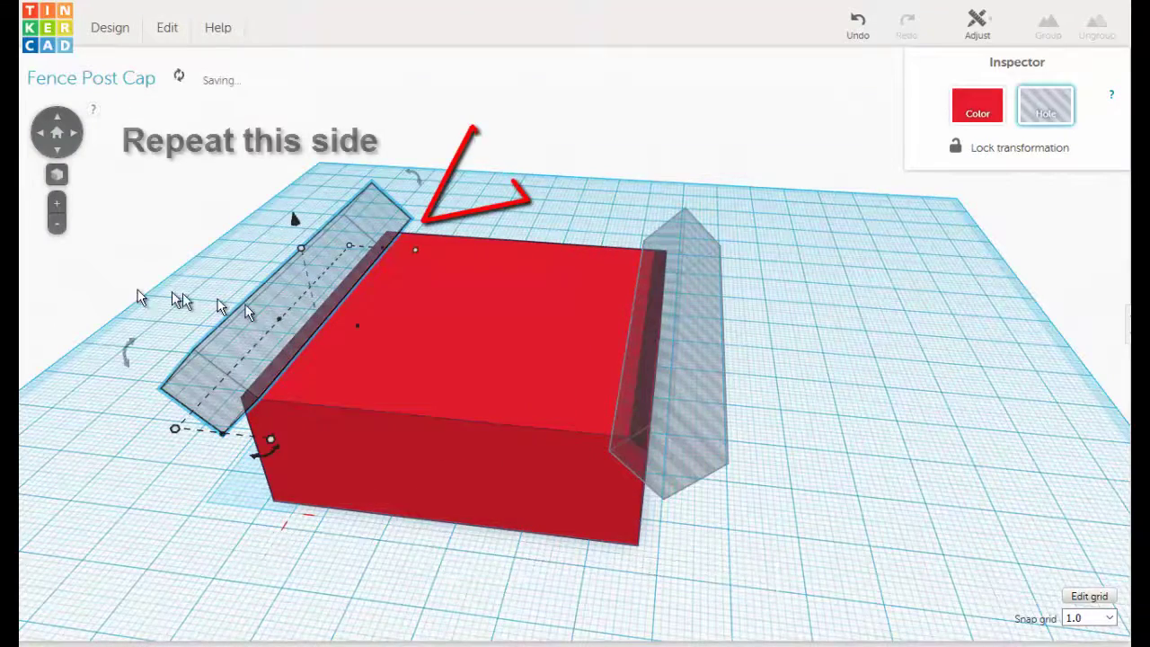
pyautogui.moveTo(296, 218)
pyautogui.mouseDown(button='right')
pyautogui.moveTo(236, 241)
pyautogui.moveTo(249, 243)
pyautogui.moveTo(181, 248)
pyautogui.mouseUp(button='right')
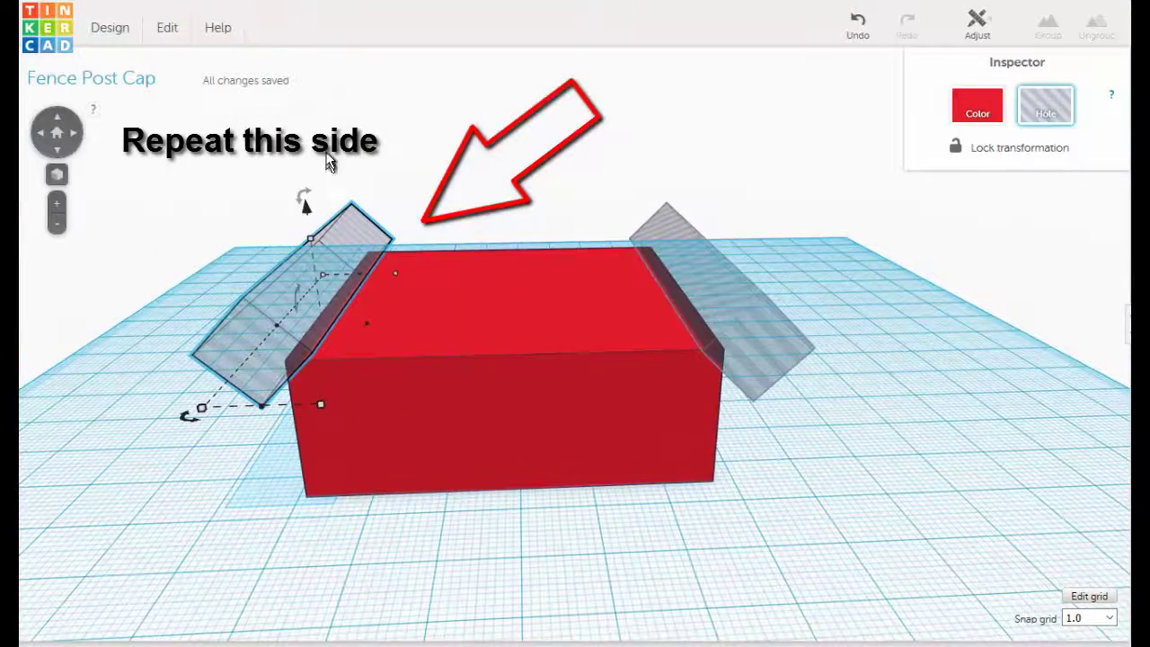
pyautogui.keyDown('shift'); pyautogui.click(708, 306); pyautogui.keyUp('shift')
pyautogui.moveTo(860, 290)
pyautogui.mouseDown(button='right')
pyautogui.moveTo(772, 334)
pyautogui.moveTo(628, 350)
pyautogui.moveTo(861, 106)
pyautogui.mouseUp(button='right')
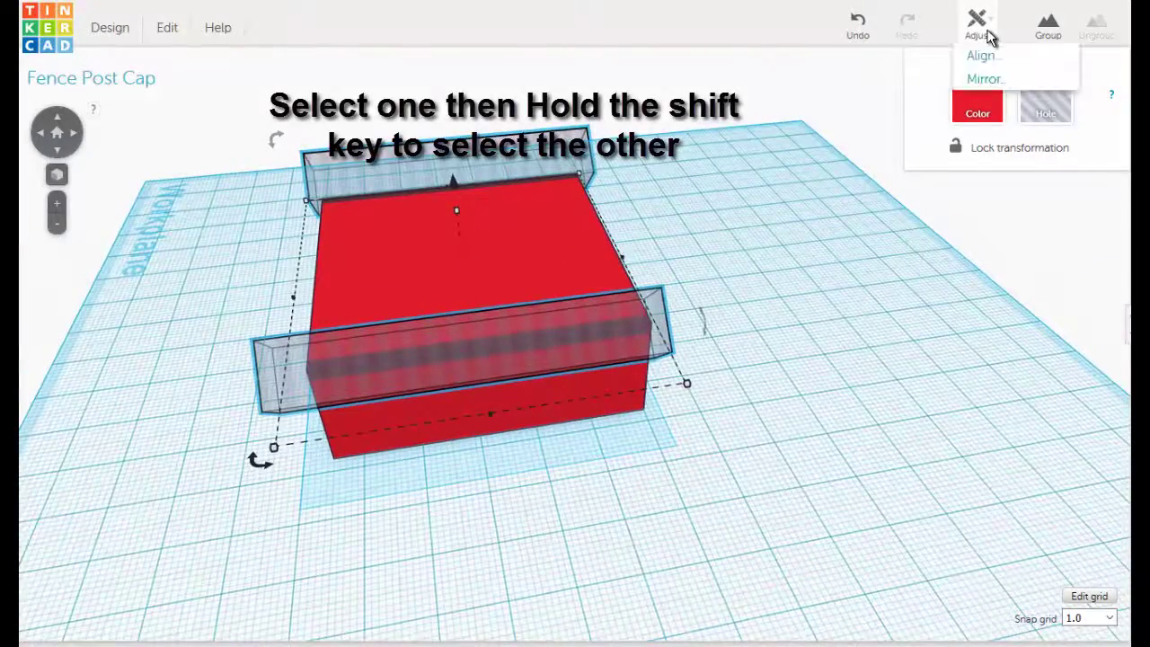
# Align the two chamfer holes with each other and group them into a single hole.
pyautogui.click(981, 57)
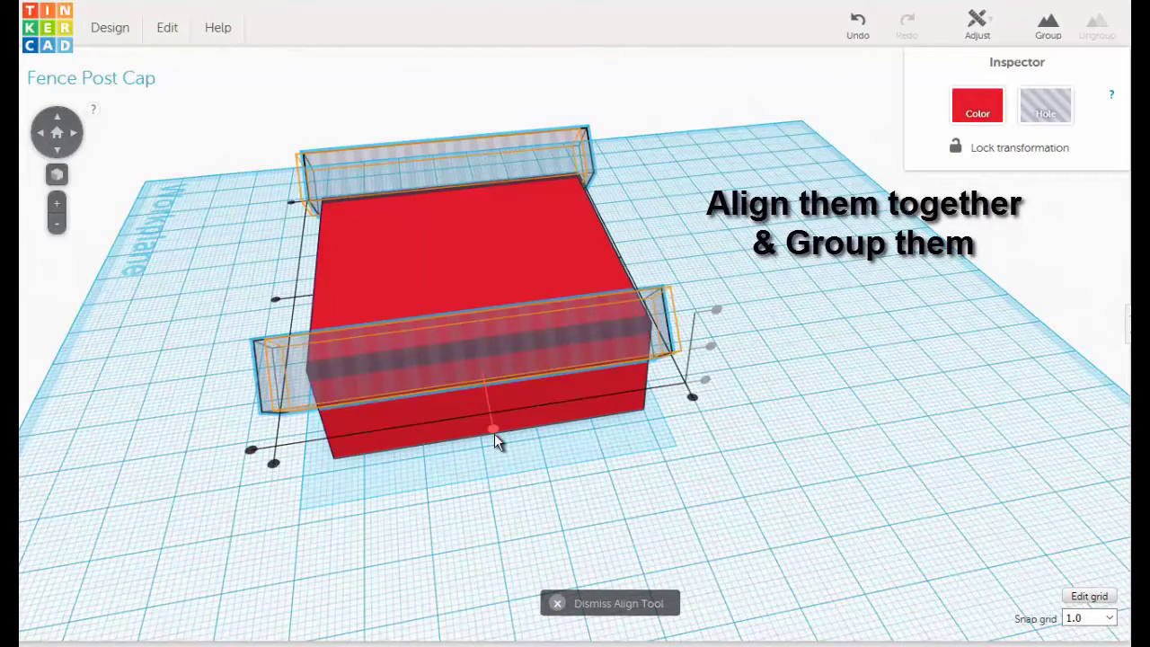
pyautogui.click(495, 433)
pyautogui.click(1056, 30)
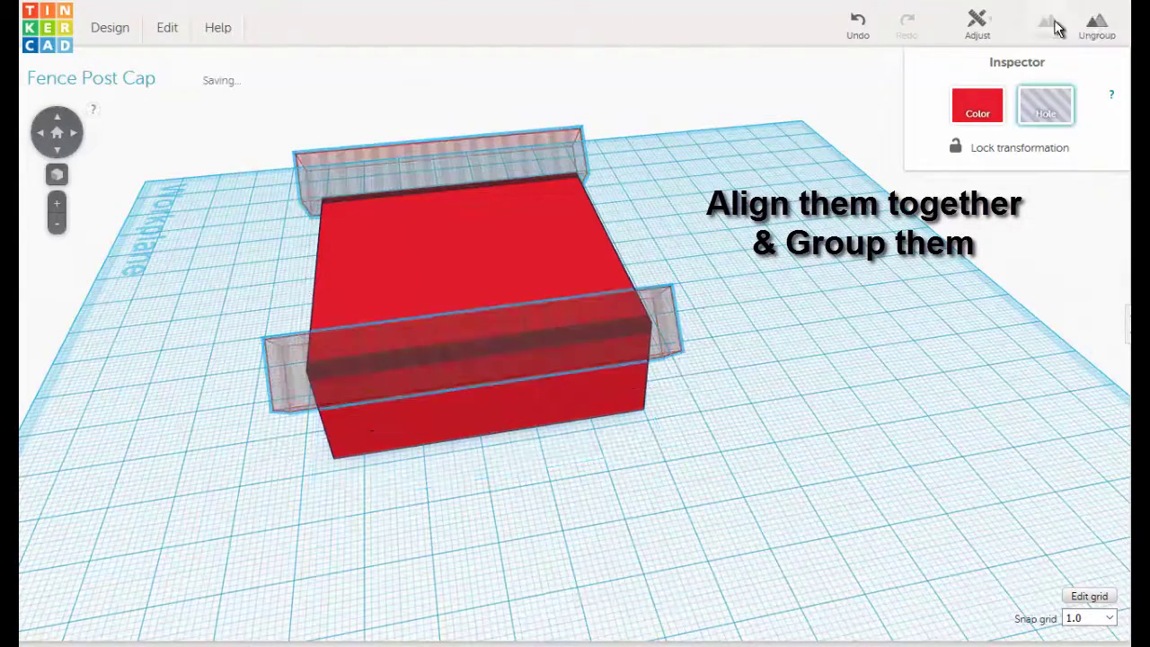
pyautogui.click(141, 292)
pyautogui.moveTo(141, 286)
pyautogui.mouseDown(button='right')
pyautogui.moveTo(531, 323)
pyautogui.moveTo(426, 257)
pyautogui.mouseUp(button='right')
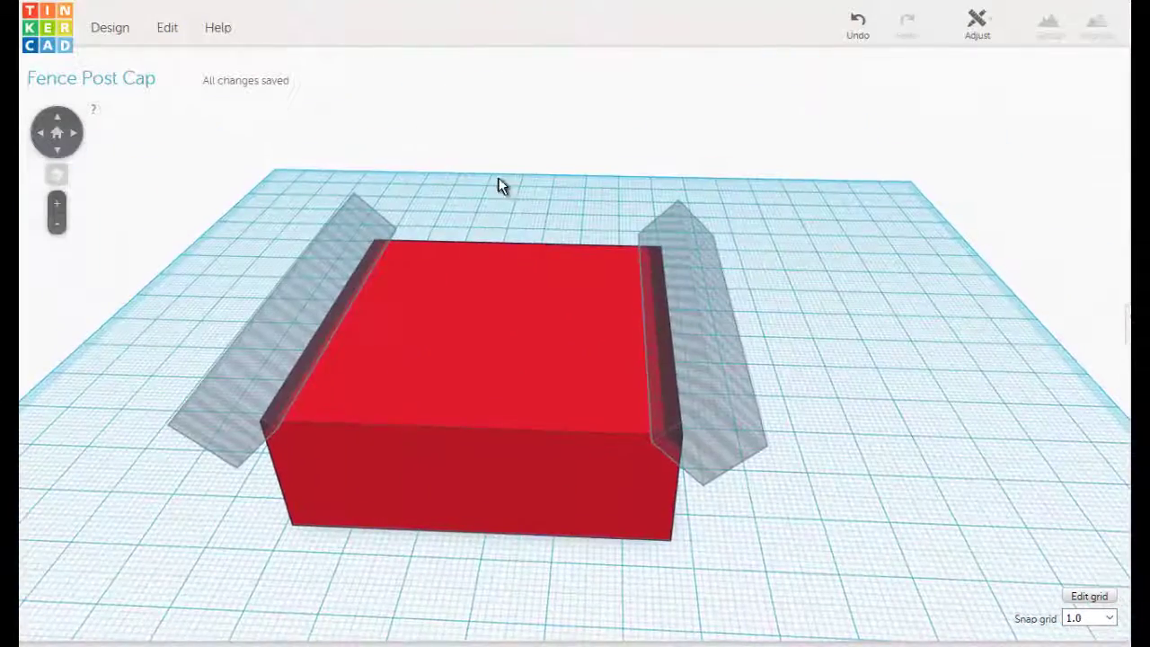
# Center the grouped chamfer holes on the cap, then reselect the hole pair.
pyautogui.moveTo(497, 177); pyautogui.dragTo(721, 319)
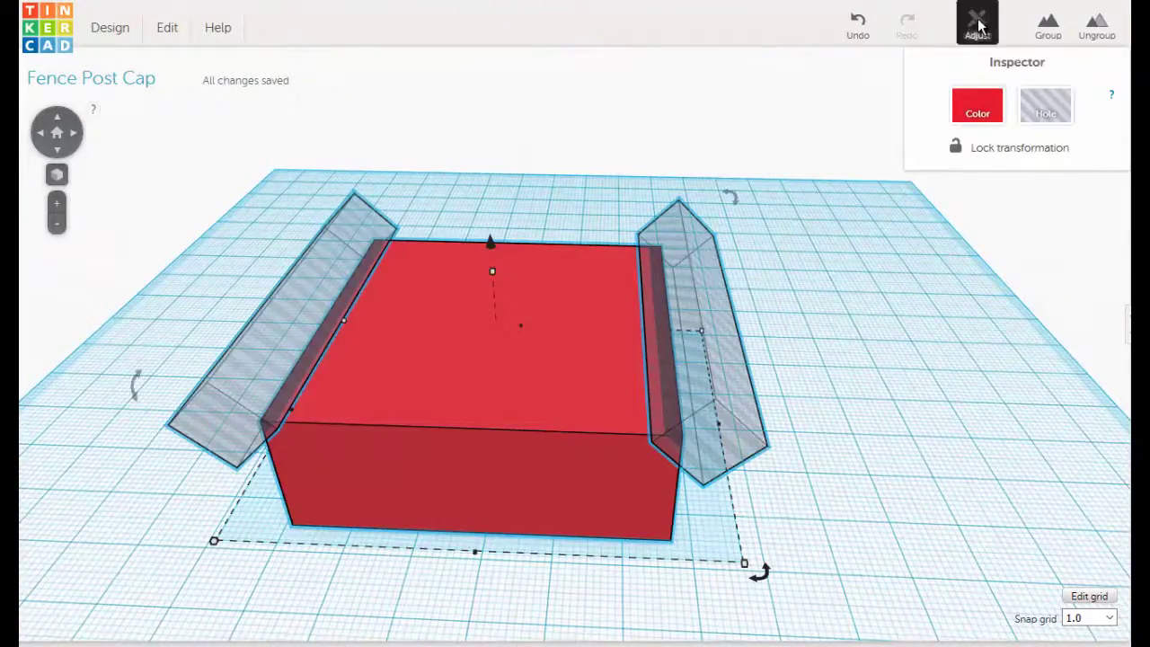
pyautogui.click(986, 57)
pyautogui.moveTo(472, 568)
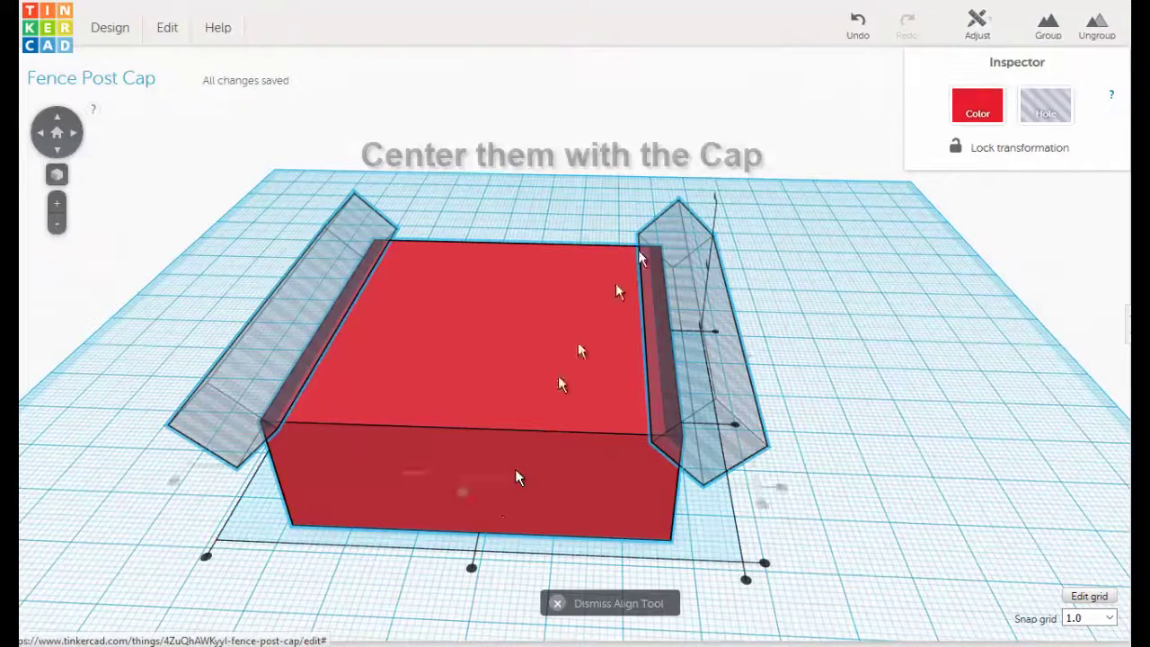
pyautogui.click(473, 577)
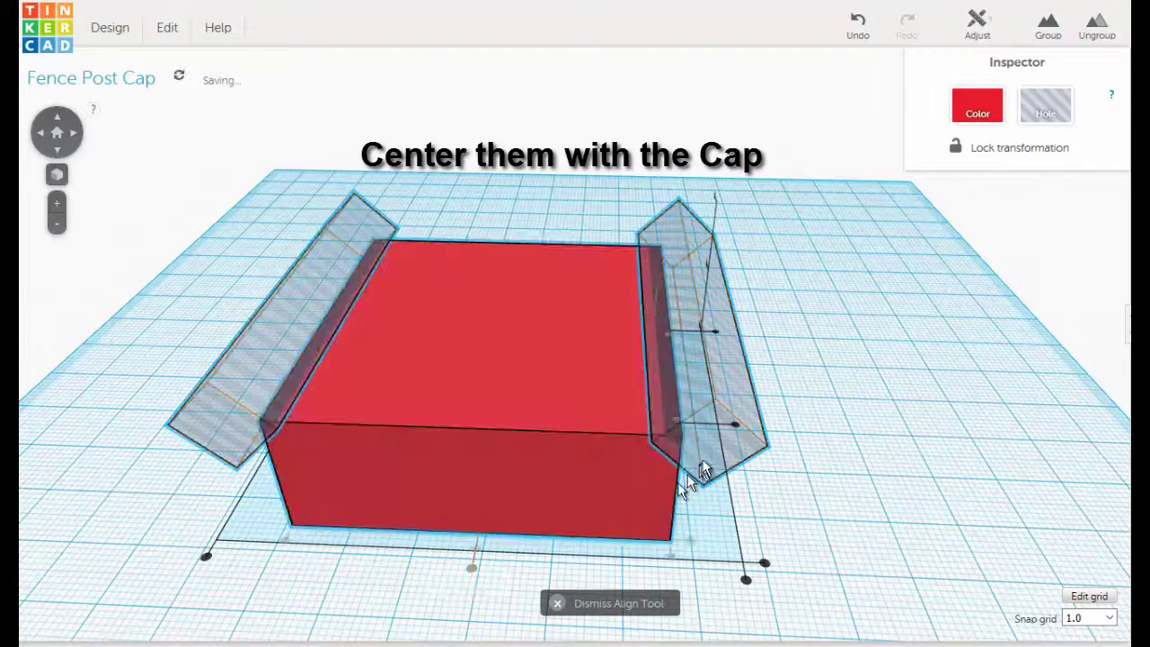
pyautogui.click(933, 369)
pyautogui.click(694, 376)
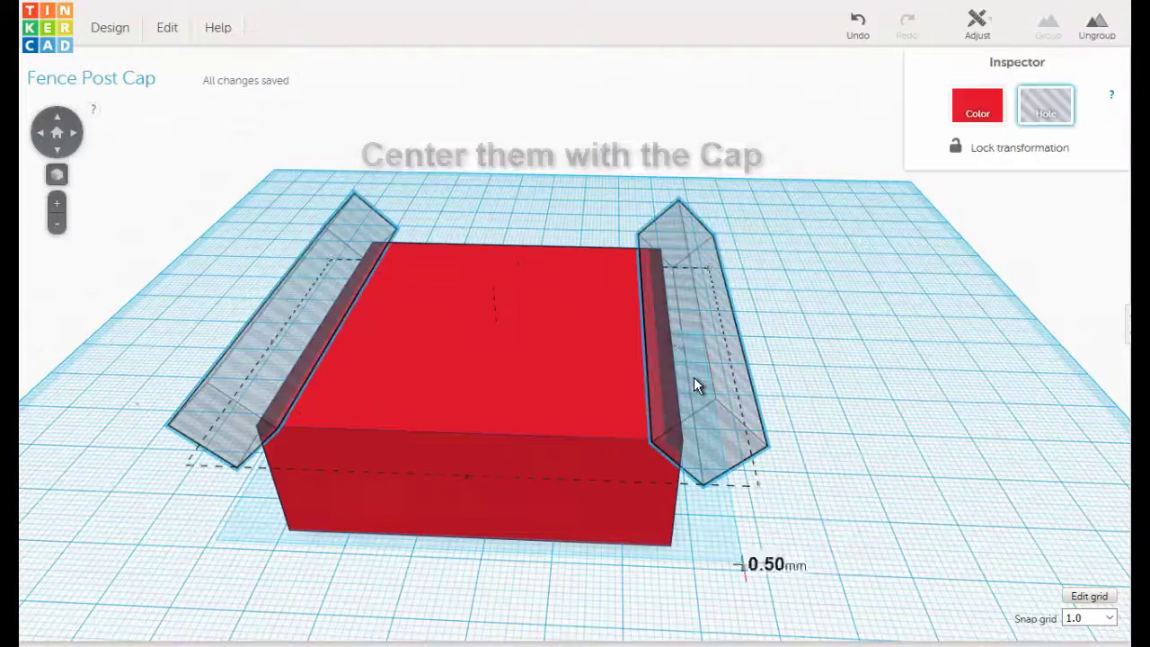
# Keep a spare copy of the holes, group the other with the cap, and start turning it 90°.
pyautogui.click(170, 27)
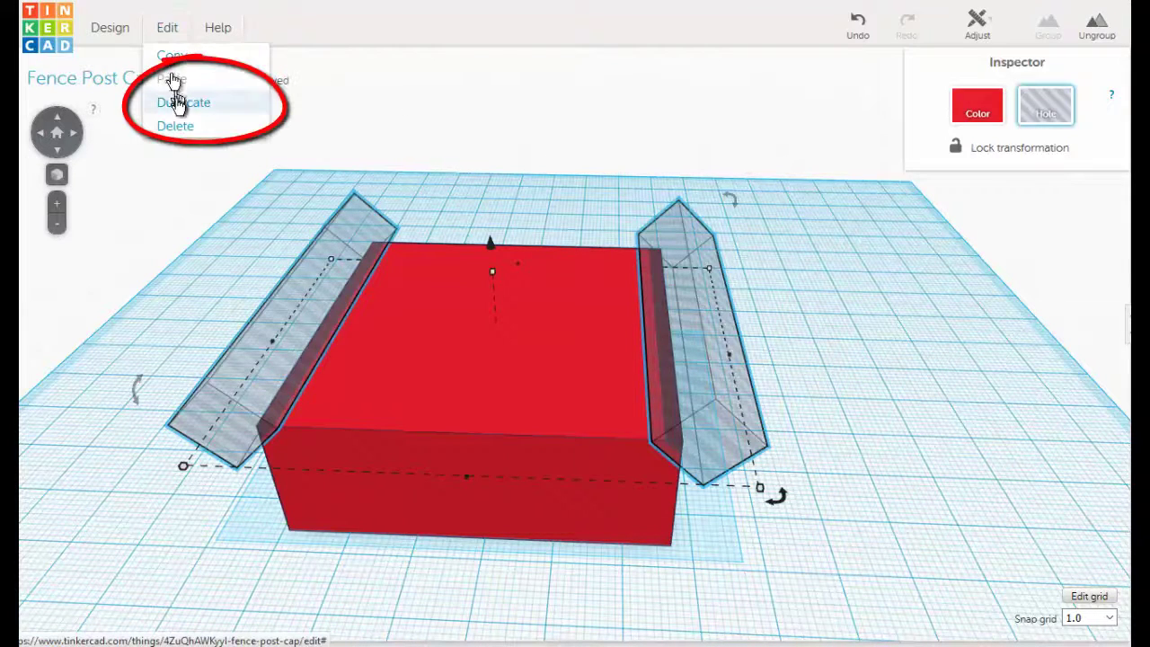
pyautogui.click(178, 104)
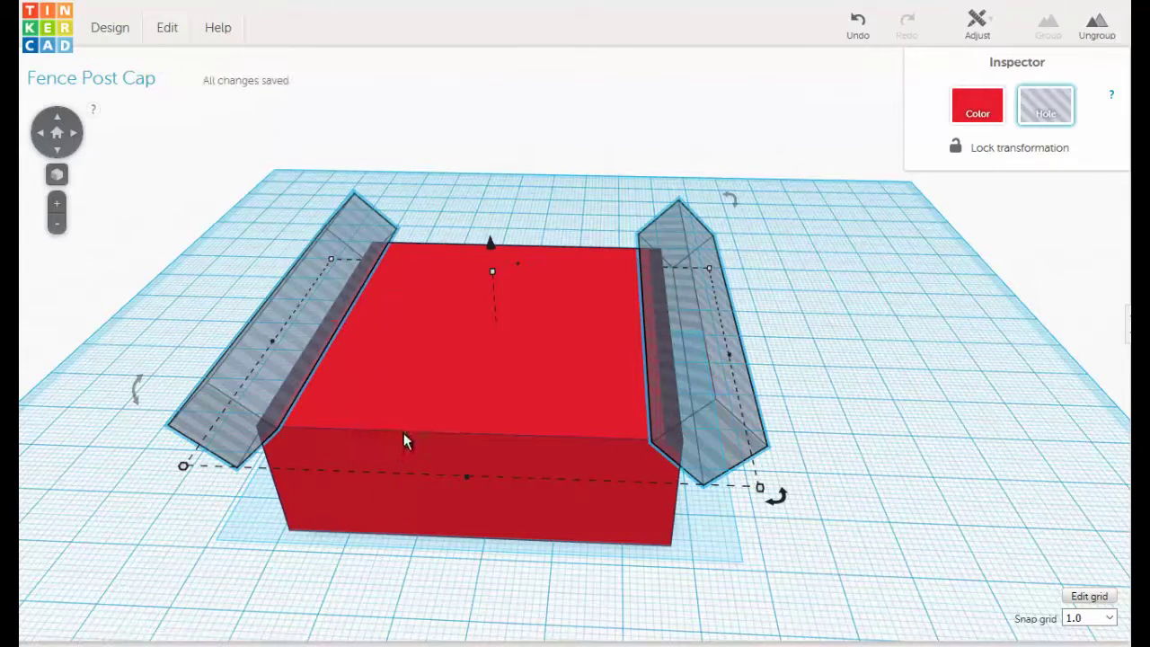
pyautogui.keyDown('shift'); pyautogui.click(420, 514); pyautogui.keyUp('shift')
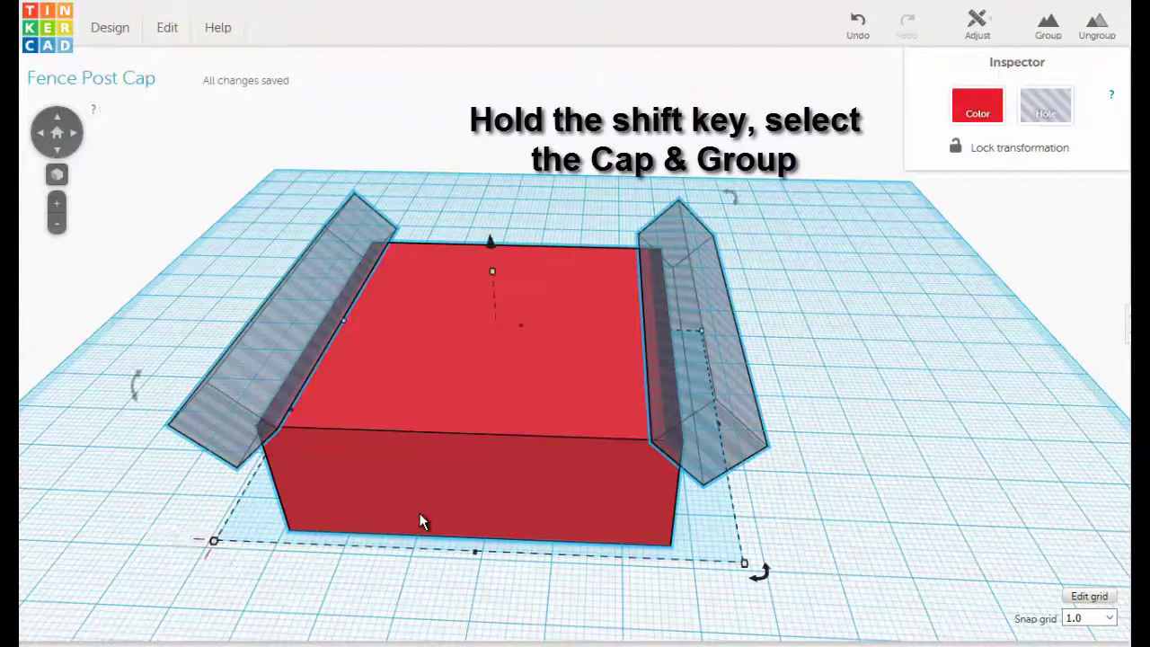
pyautogui.click(1050, 25)
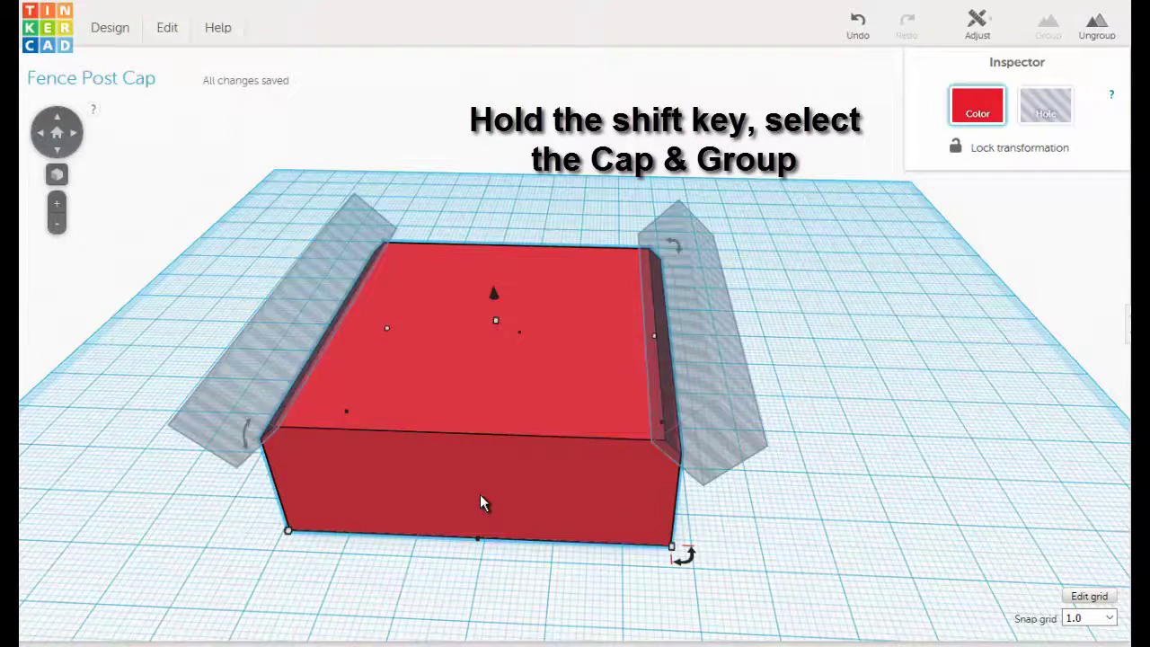
pyautogui.moveTo(678, 559)
pyautogui.mouseDown()
pyautogui.moveTo(598, 326)
pyautogui.moveTo(651, 326)
pyautogui.mouseUp()
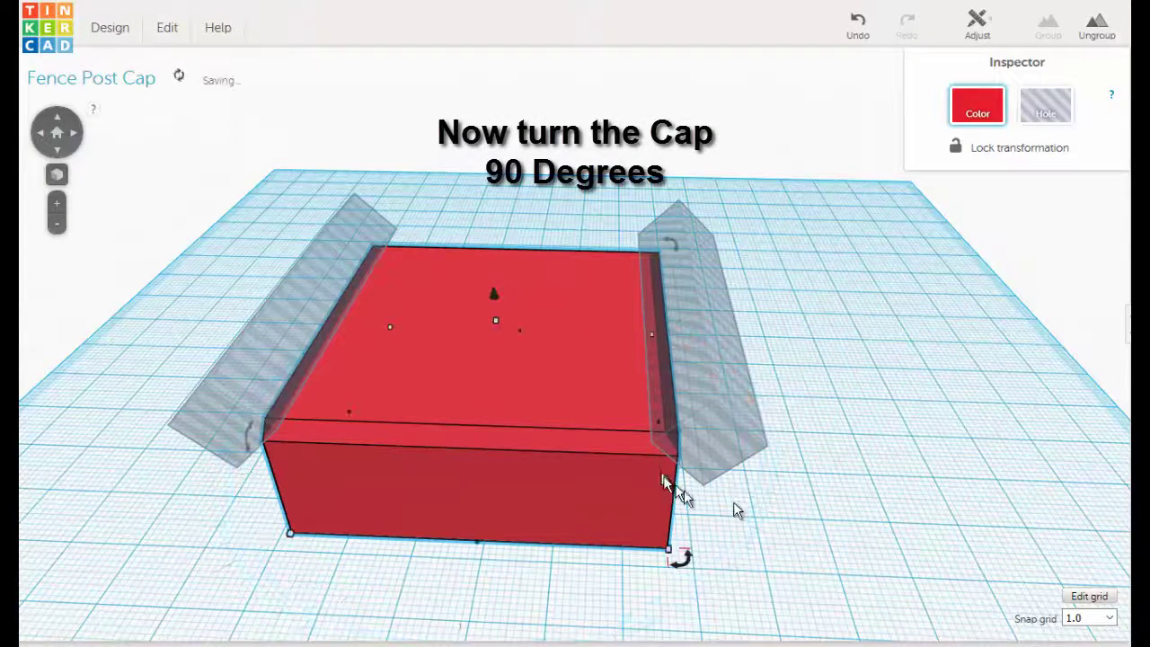
# Turn the cap 90 degrees and group it with the spare chamfer holes.
pyautogui.click(896, 334)
pyautogui.moveTo(896, 334); pyautogui.dragTo(554, 425)
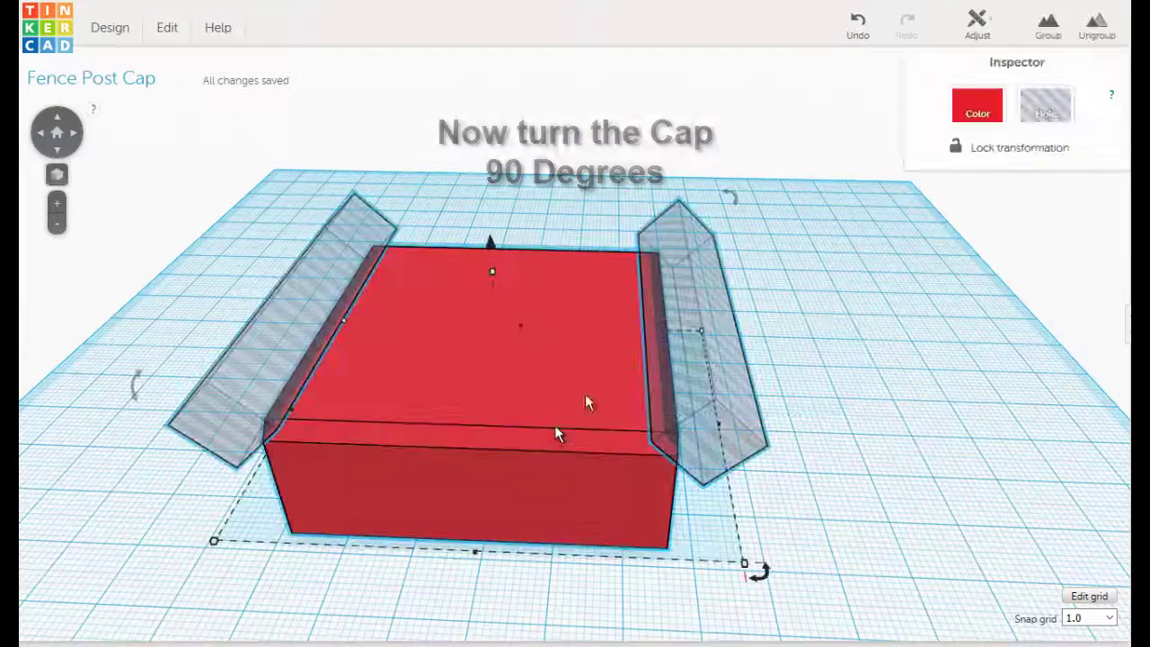
pyautogui.click(1046, 27)
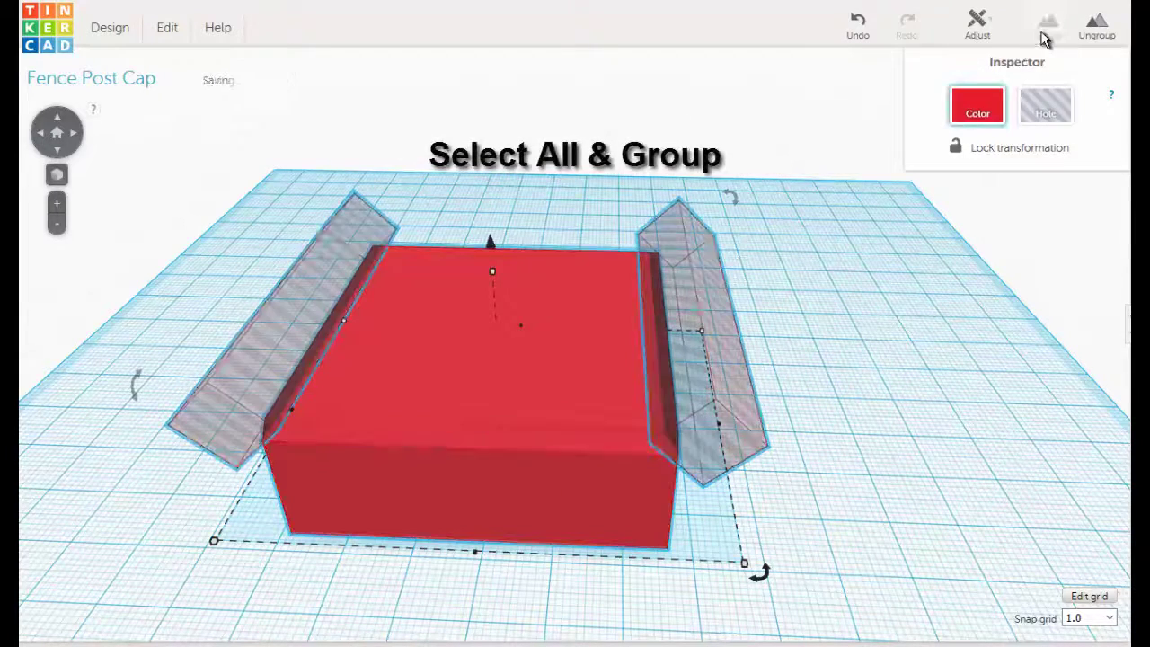
pyautogui.click(901, 420)
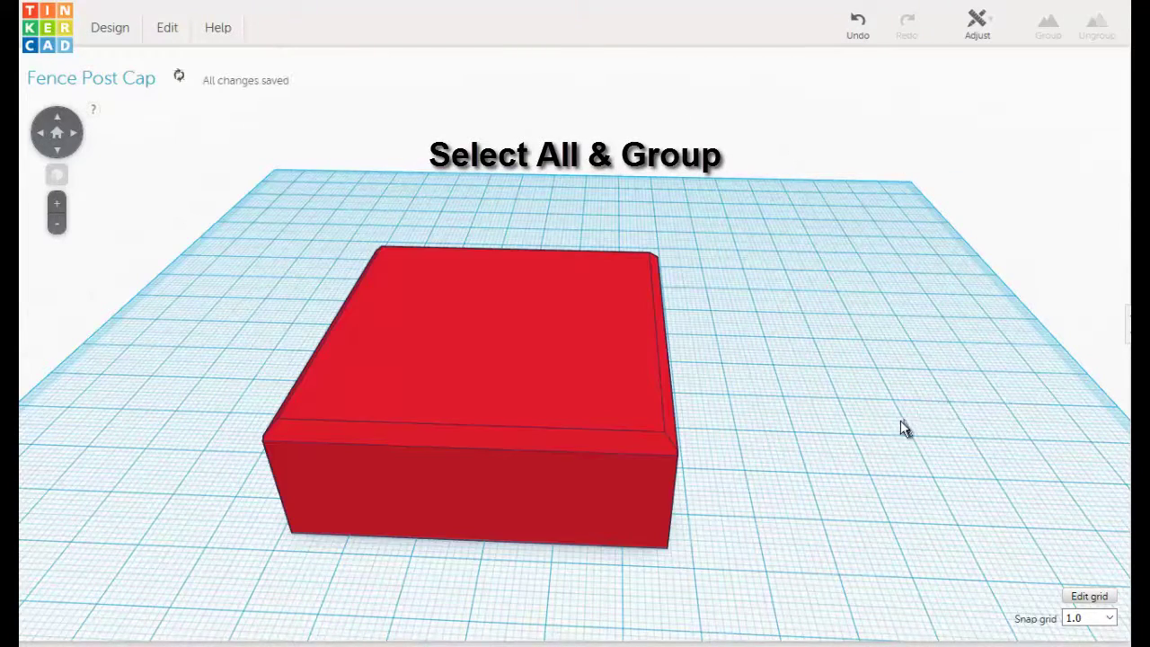
pyautogui.scroll(-1, 900, 421)
pyautogui.moveTo(872, 425)
pyautogui.mouseDown(button='right')
pyautogui.moveTo(872, 257)
pyautogui.moveTo(886, 442)
pyautogui.mouseUp(button='right')
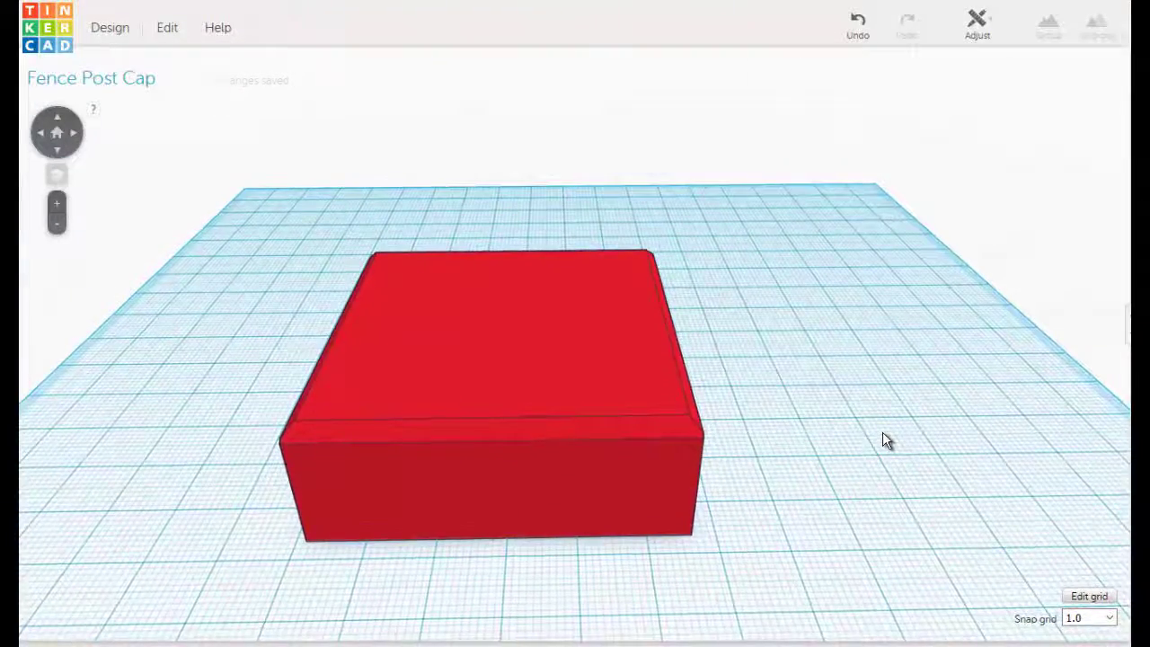
pyautogui.moveTo(766, 423)
pyautogui.mouseDown(button='right')
pyautogui.moveTo(840, 273)
pyautogui.moveTo(788, 411)
pyautogui.mouseUp(button='right')
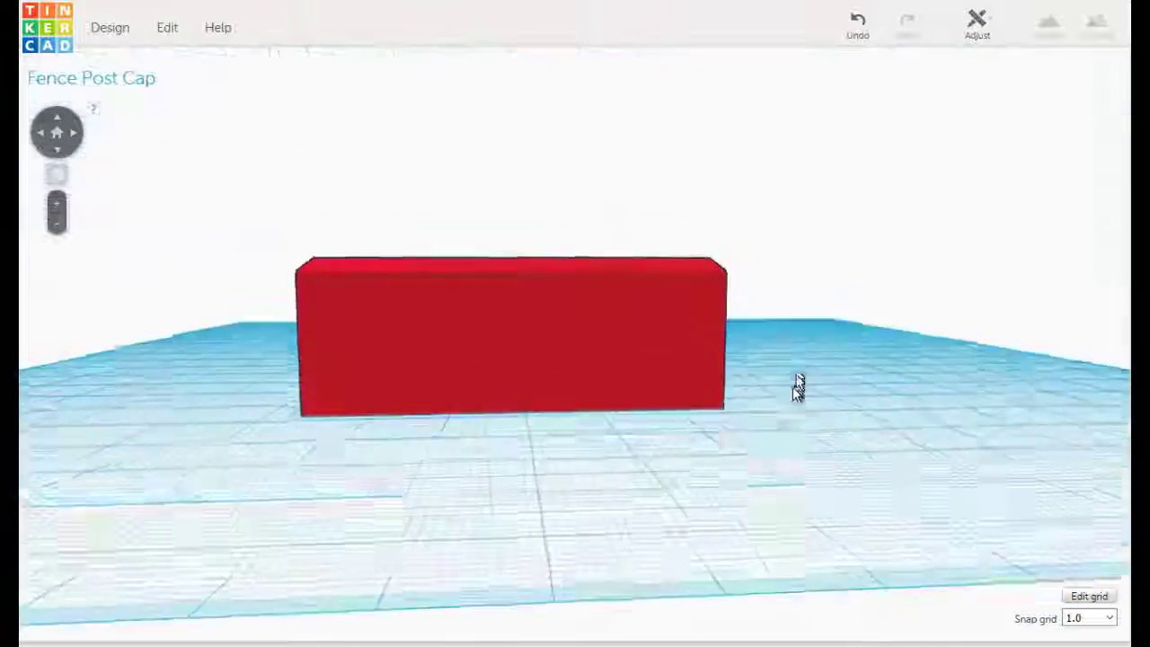
# Rotate the red cap 180 degrees so its hollow opening faces up, checking it side-on.
pyautogui.click(647, 414)
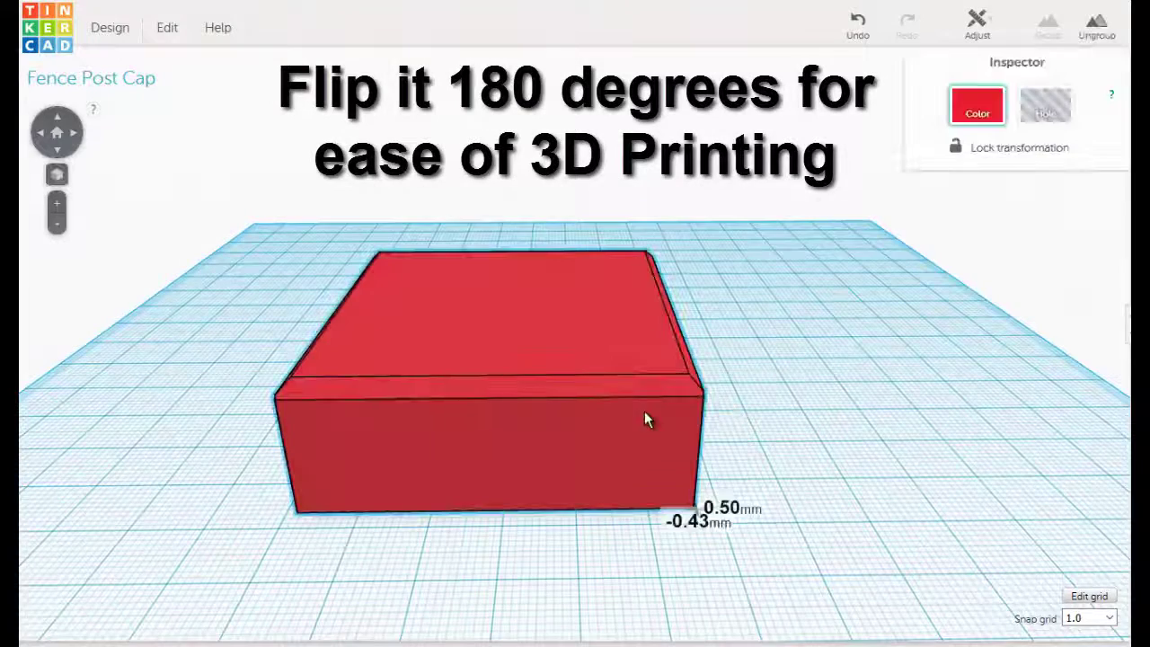
pyautogui.moveTo(373, 254)
pyautogui.mouseDown()
pyautogui.moveTo(680, 347)
pyautogui.moveTo(673, 357)
pyautogui.mouseUp()
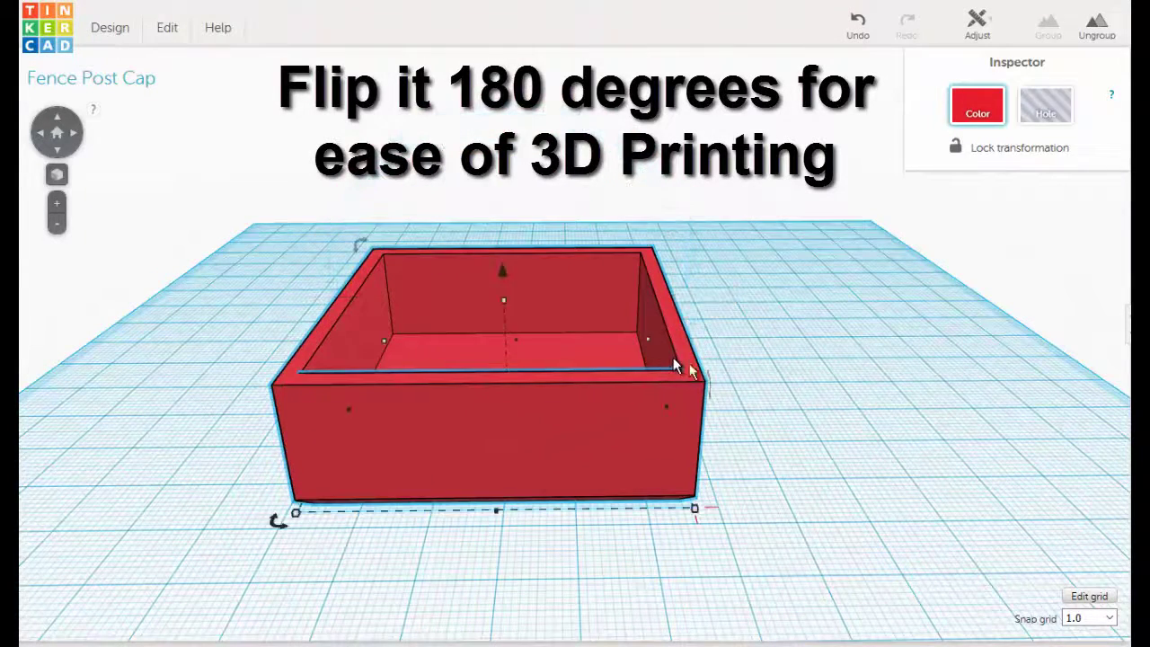
pyautogui.click(858, 399)
pyautogui.moveTo(834, 436)
pyautogui.mouseDown(button='right')
pyautogui.moveTo(815, 485)
pyautogui.moveTo(856, 432)
pyautogui.moveTo(843, 307)
pyautogui.mouseUp(button='right')
pyautogui.moveTo(844, 307); pyautogui.dragTo(844, 321, button='right')
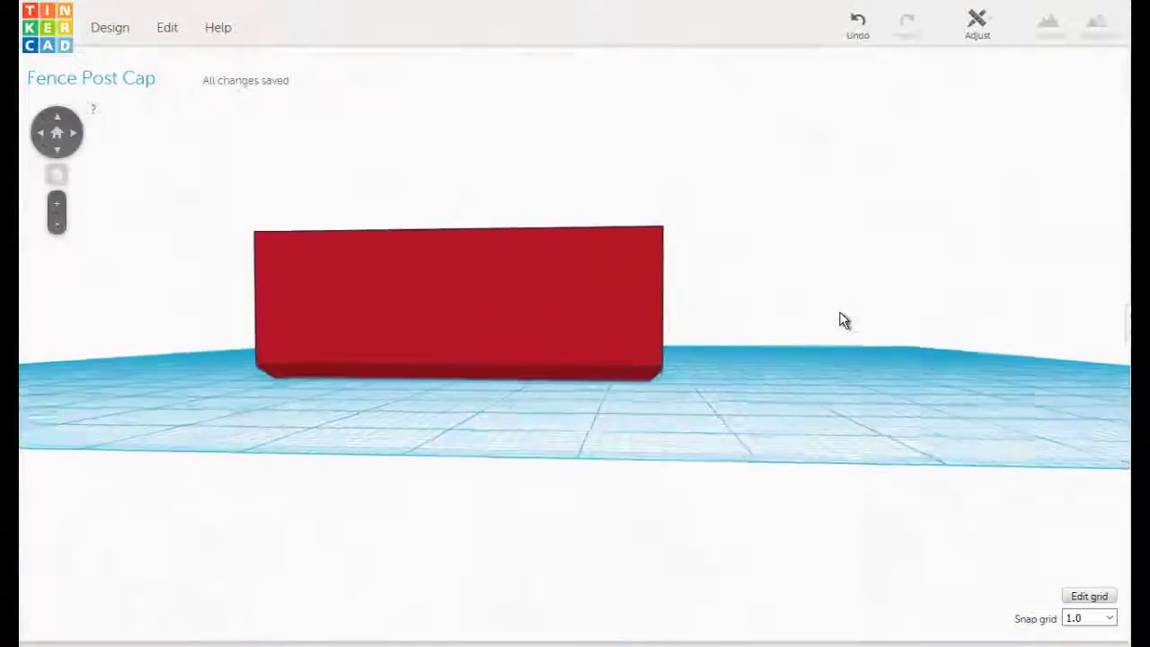